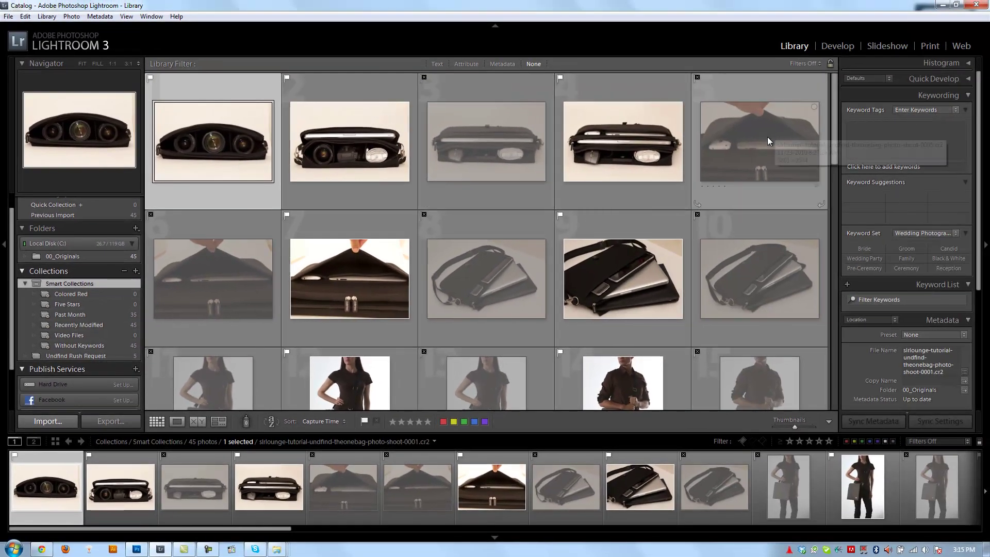
# Give bag photos 1–5 a red label and photos 6–10 a five-star rating.
pyautogui.keyDown('shift'); pyautogui.click(767, 138); pyautogui.keyUp('shift')
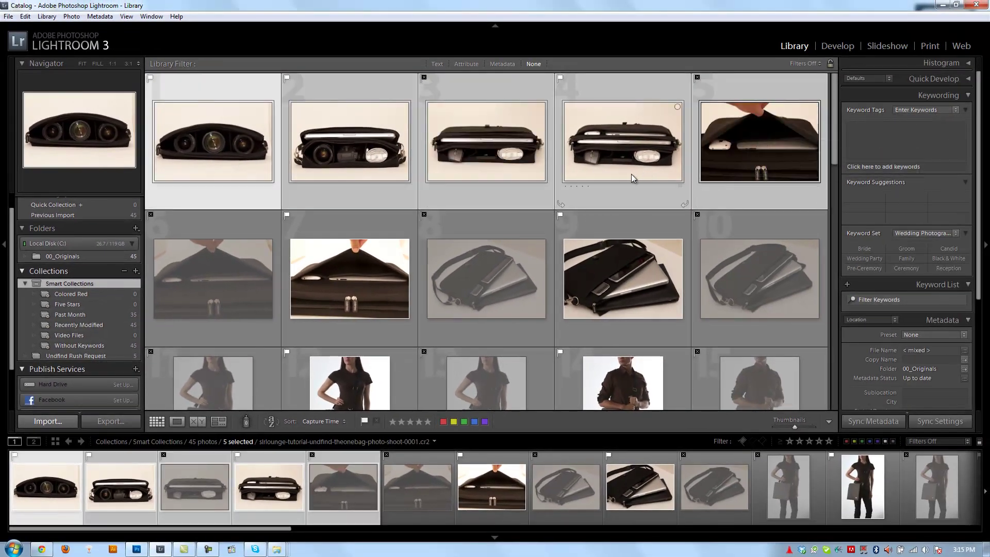
pyautogui.press('6')
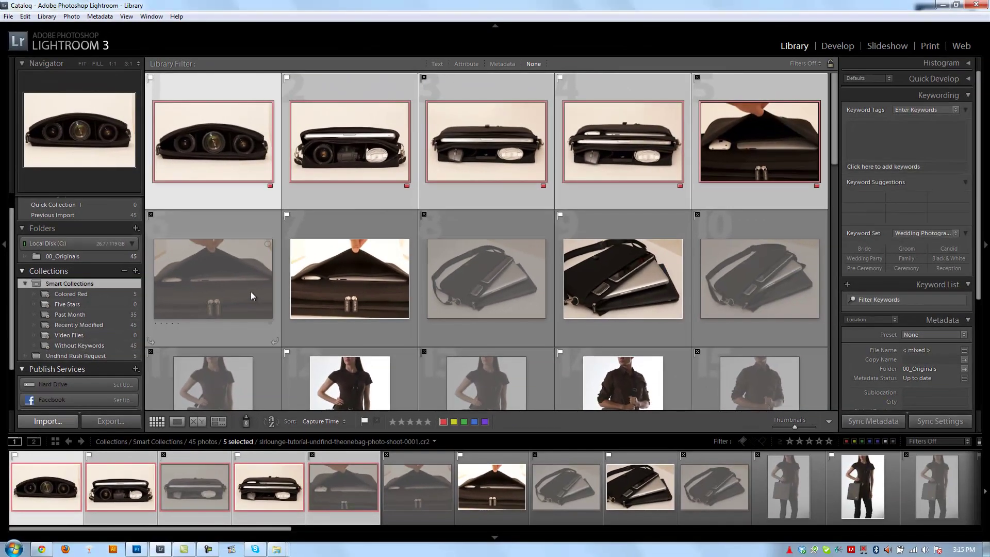
pyautogui.click(591, 233)
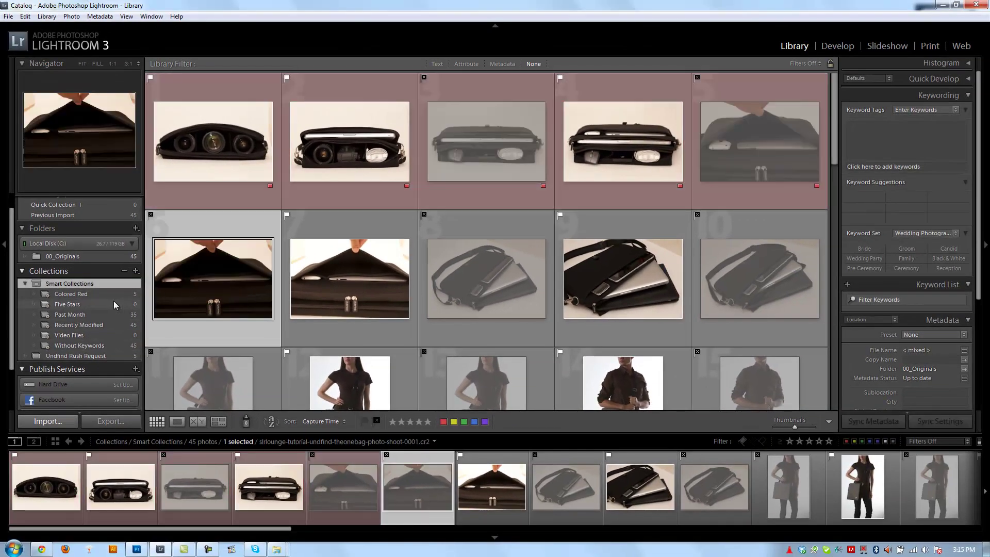
pyautogui.keyDown('shift'); pyautogui.click(750, 264); pyautogui.keyUp('shift')
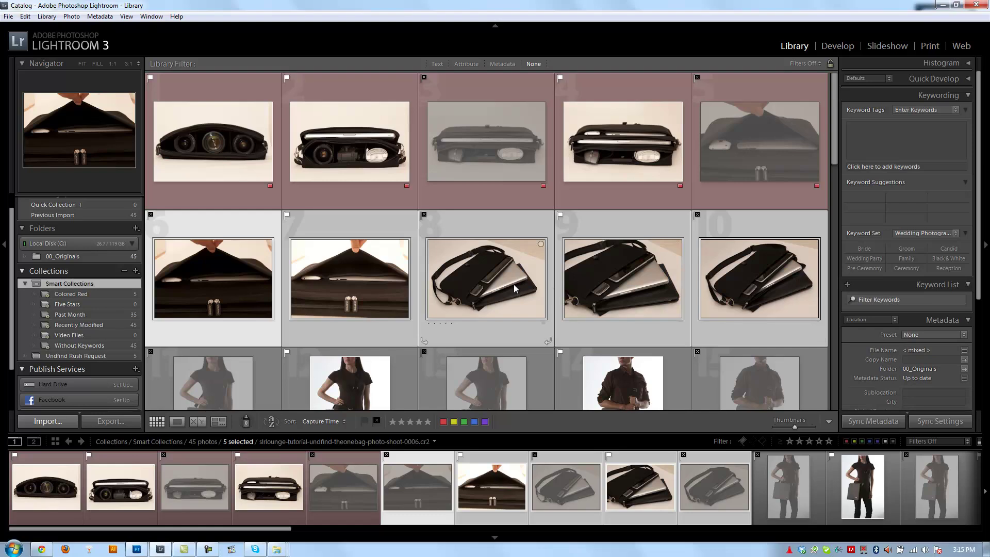
pyautogui.press('5')
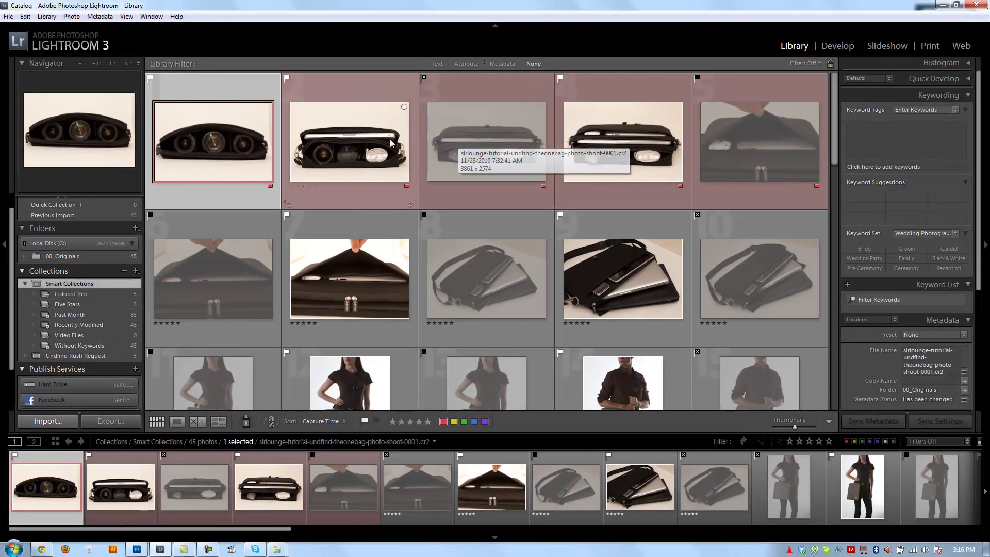
# Remove the red label from photos 1 through 5.
pyautogui.press('6')
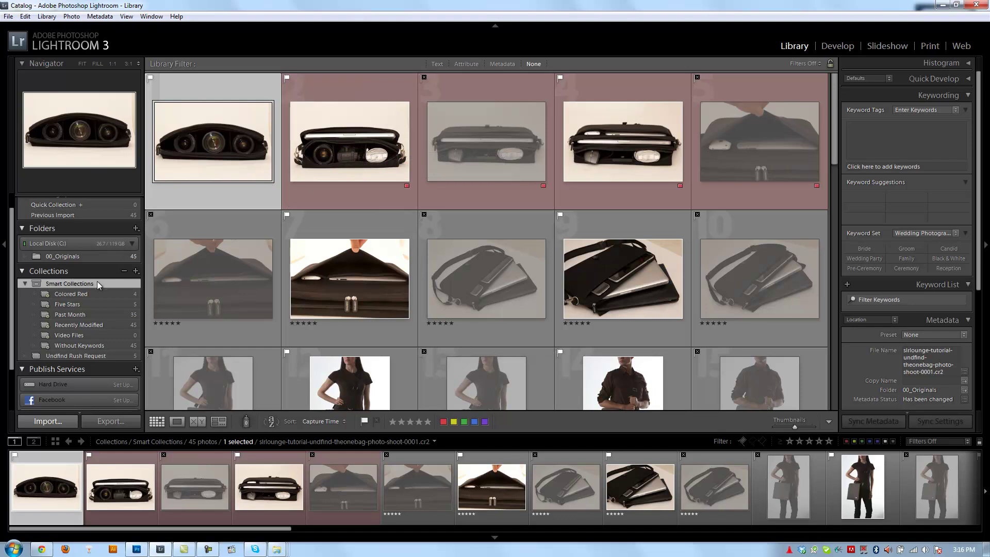
pyautogui.click(349, 144)
pyautogui.press('6')
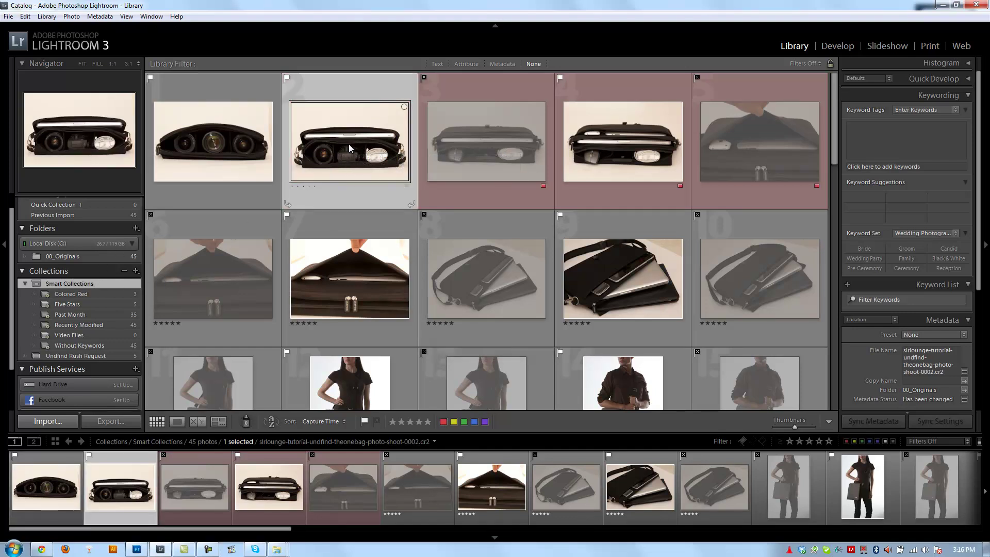
pyautogui.press('Right')
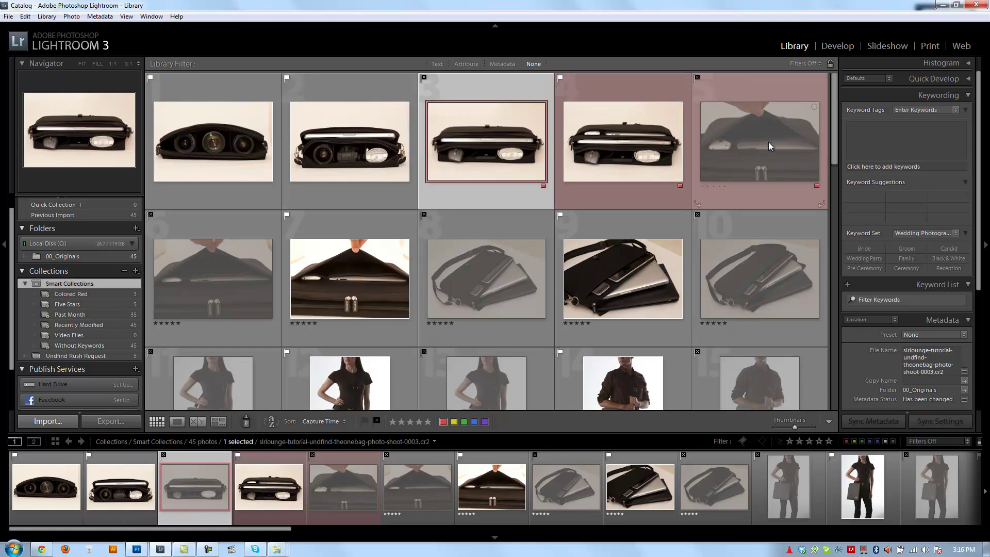
pyautogui.keyDown('shift'); pyautogui.click(768, 141); pyautogui.keyUp('shift')
pyautogui.press('6')
# Clear the star ratings on photos 6–10, then reselect the first photo.
pyautogui.click(225, 280)
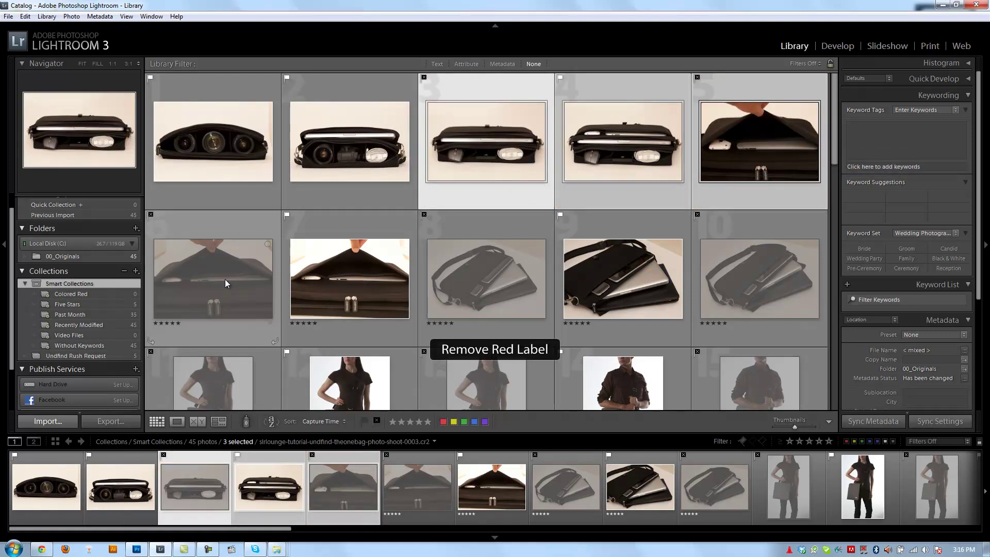
pyautogui.keyDown('shift'); pyautogui.click(757, 261); pyautogui.keyUp('shift')
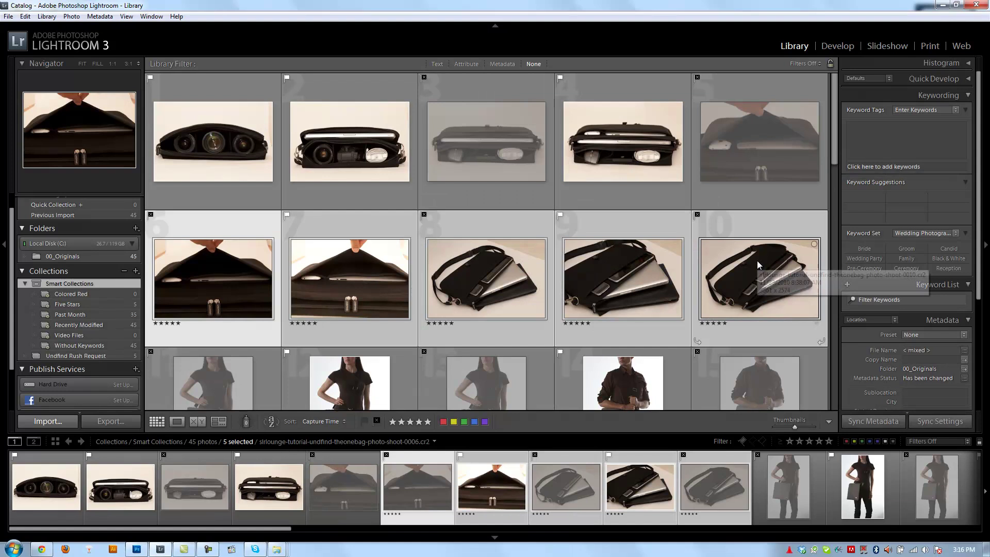
pyautogui.press('0')
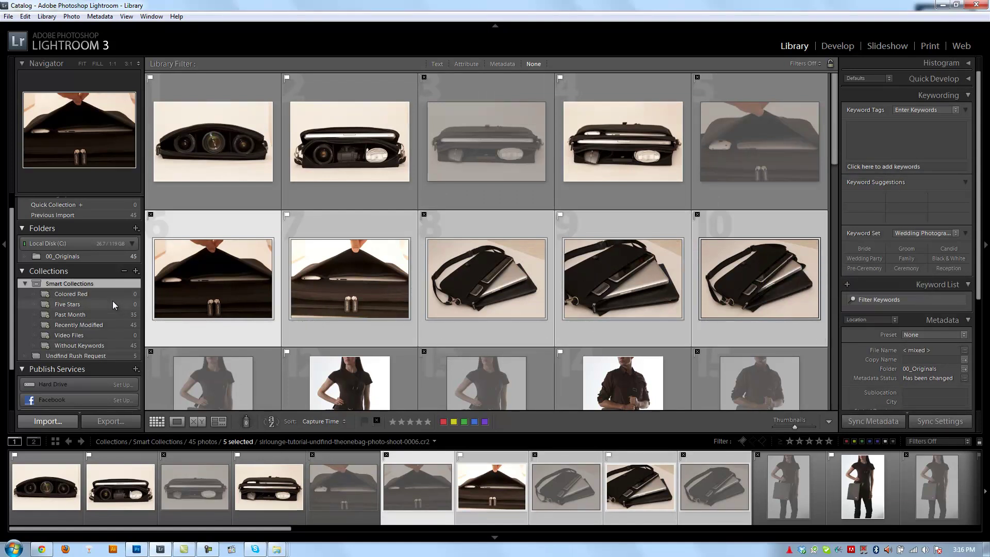
pyautogui.click(235, 110)
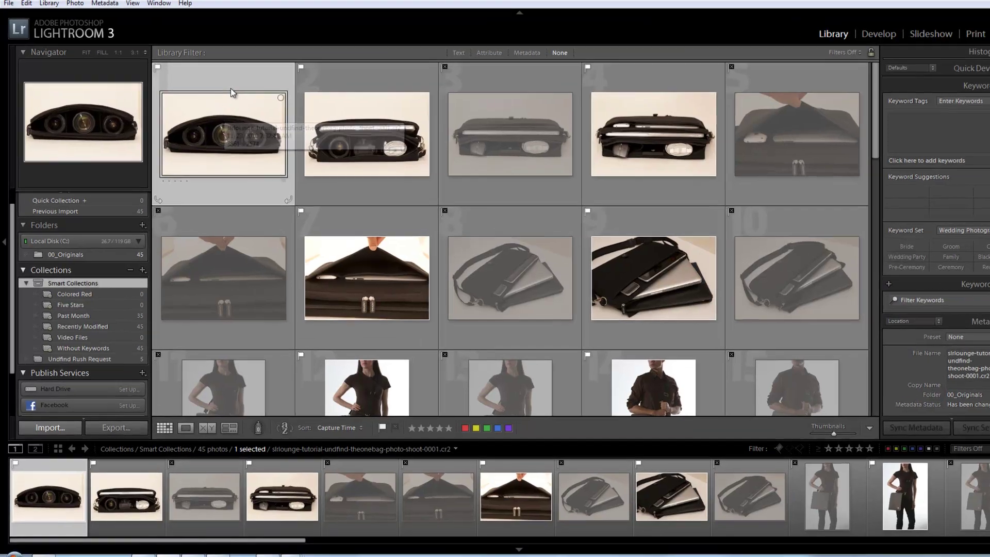
# Start a new smart collection and reposition its dialog window.
pyautogui.click(142, 272)
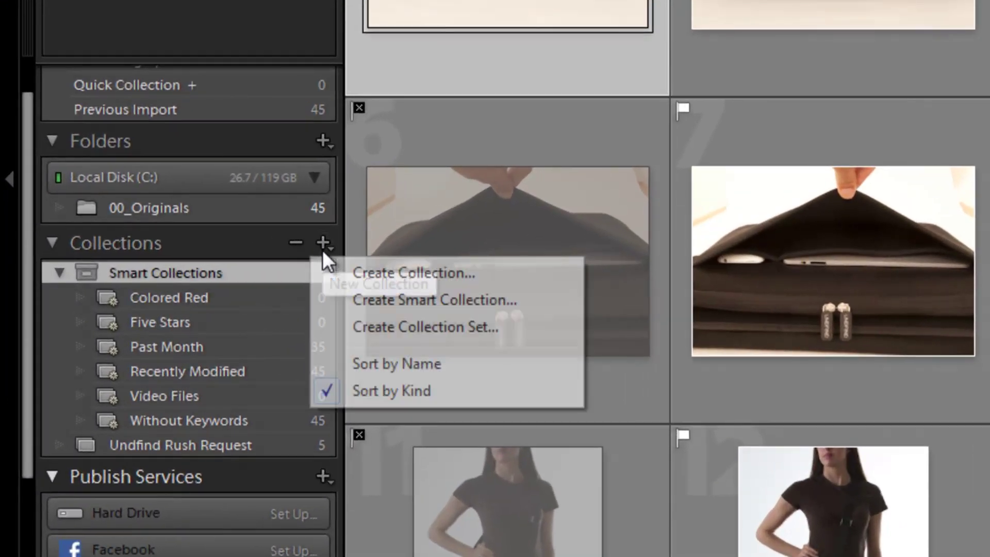
pyautogui.click(366, 299)
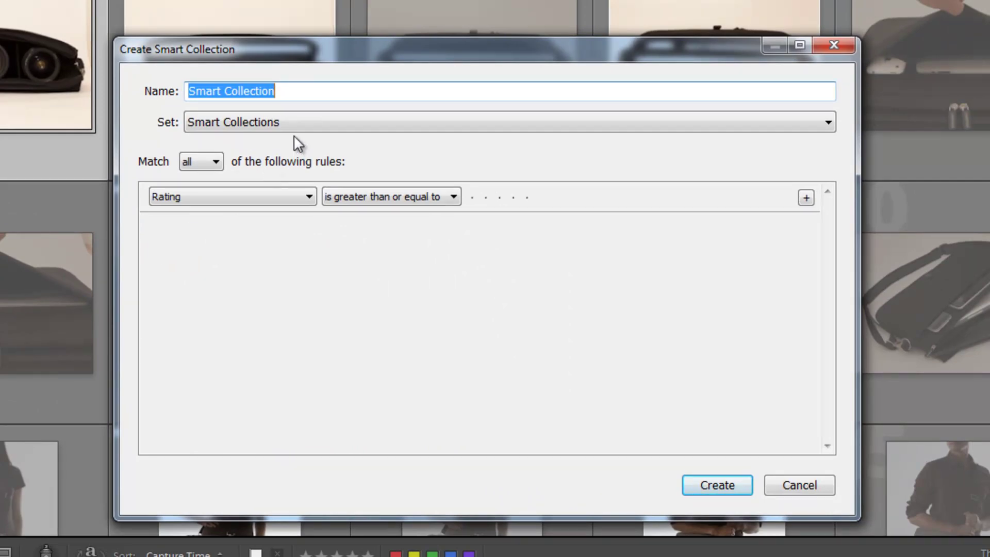
pyautogui.click(293, 122)
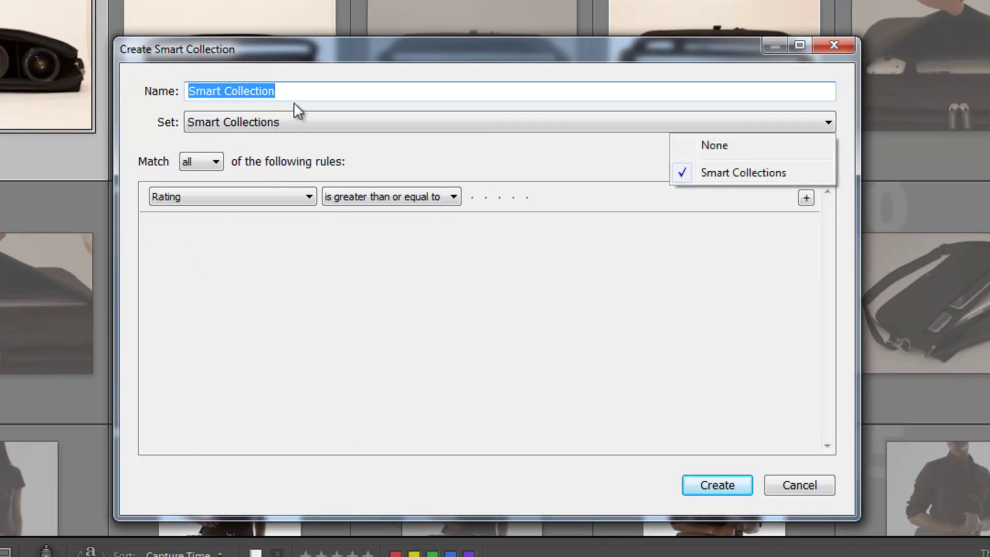
pyautogui.click(307, 91)
pyautogui.moveTo(356, 62); pyautogui.dragTo(2, 349)
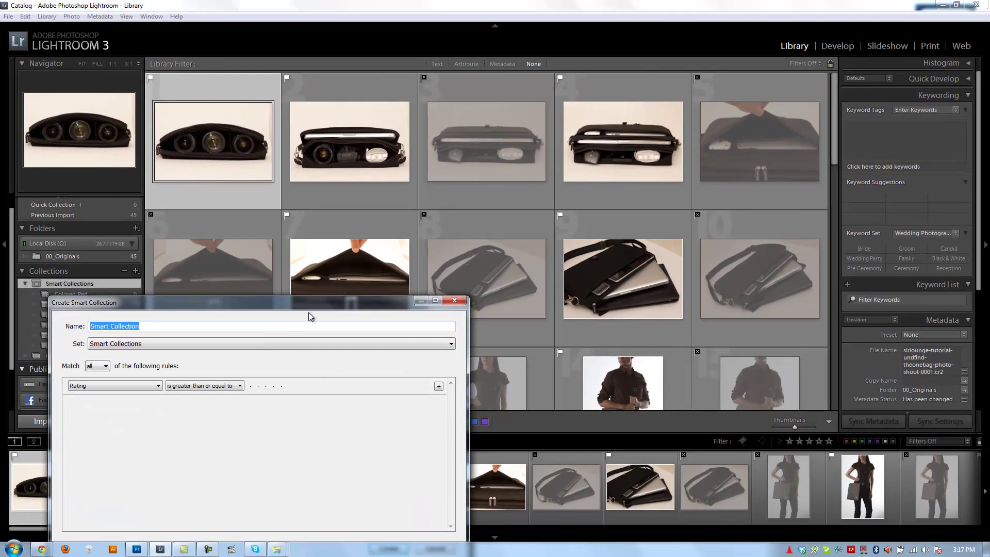
pyautogui.moveTo(156, 362); pyautogui.dragTo(91, 373)
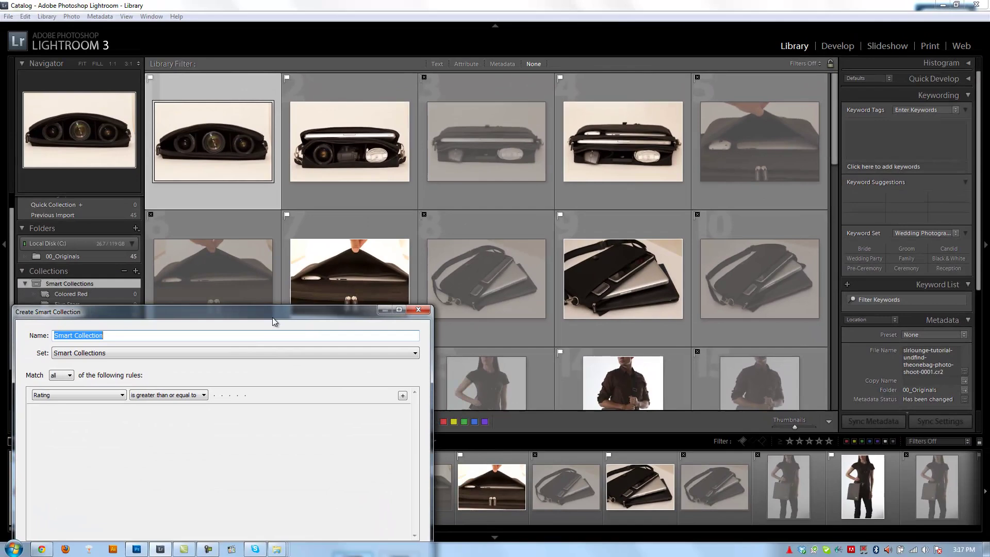
pyautogui.moveTo(304, 309); pyautogui.dragTo(753, 155)
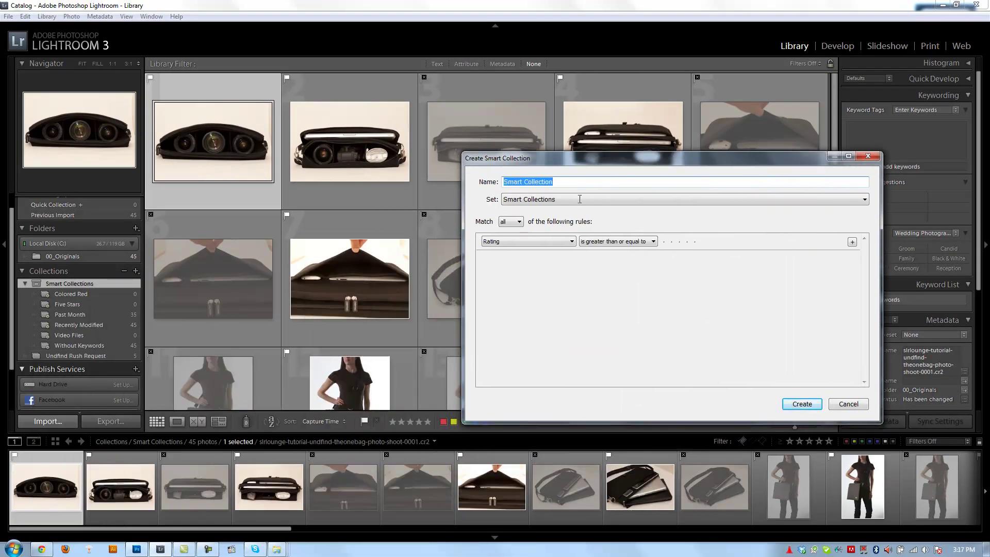
pyautogui.moveTo(536, 158); pyautogui.dragTo(412, 117)
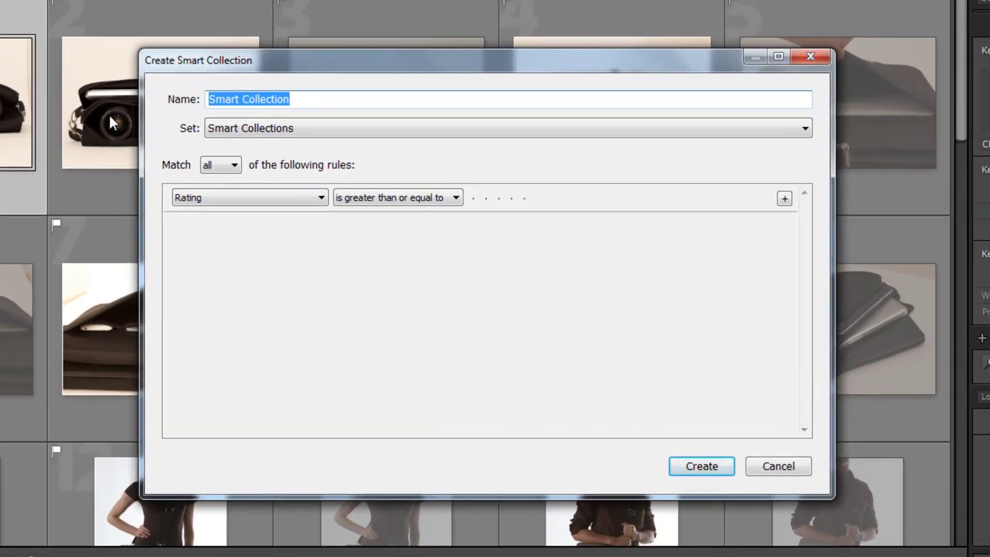
# Name it 'TheOneBag Solo Shoot', keep it outside any set, and create it.
pyautogui.write('The')
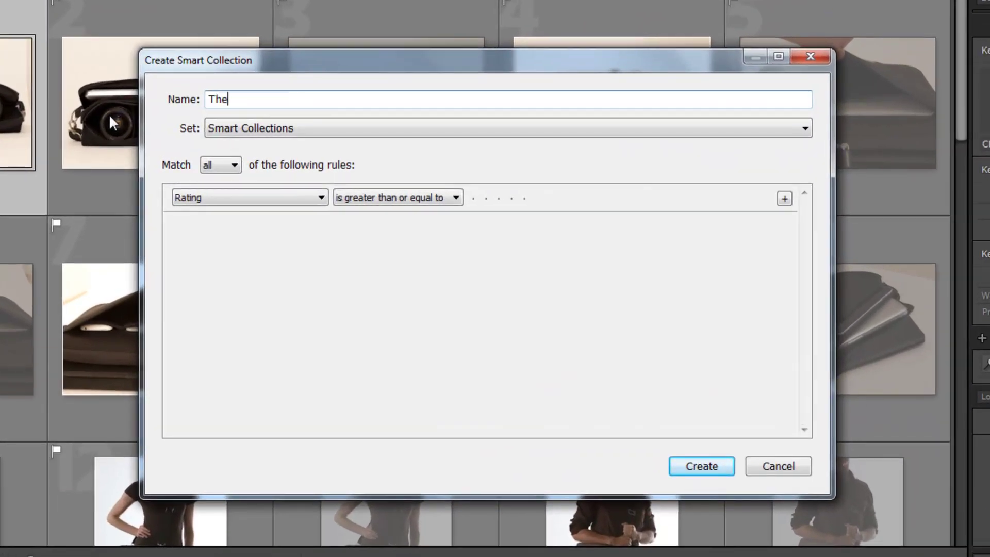
pyautogui.write('OneBag Solo S')
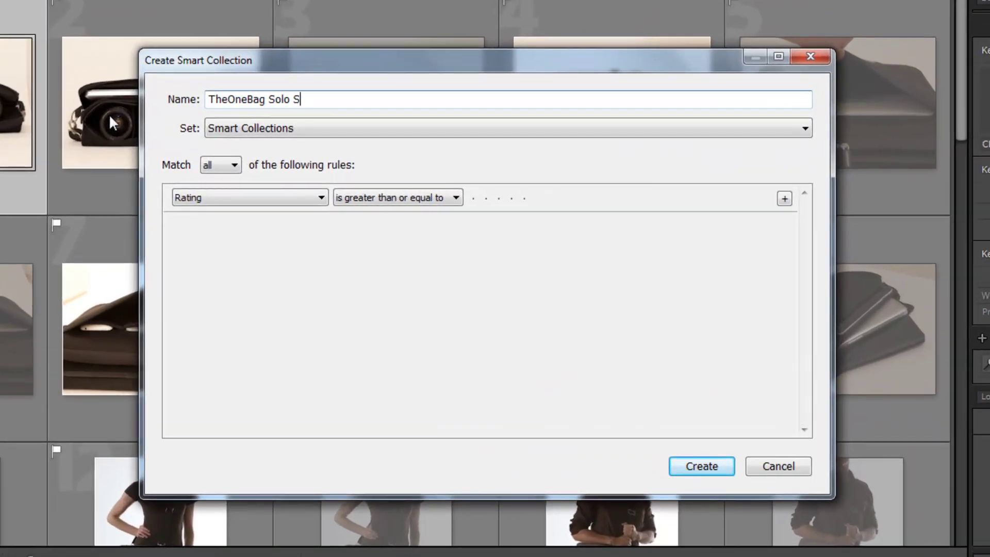
pyautogui.write('hoot')
pyautogui.click(275, 134)
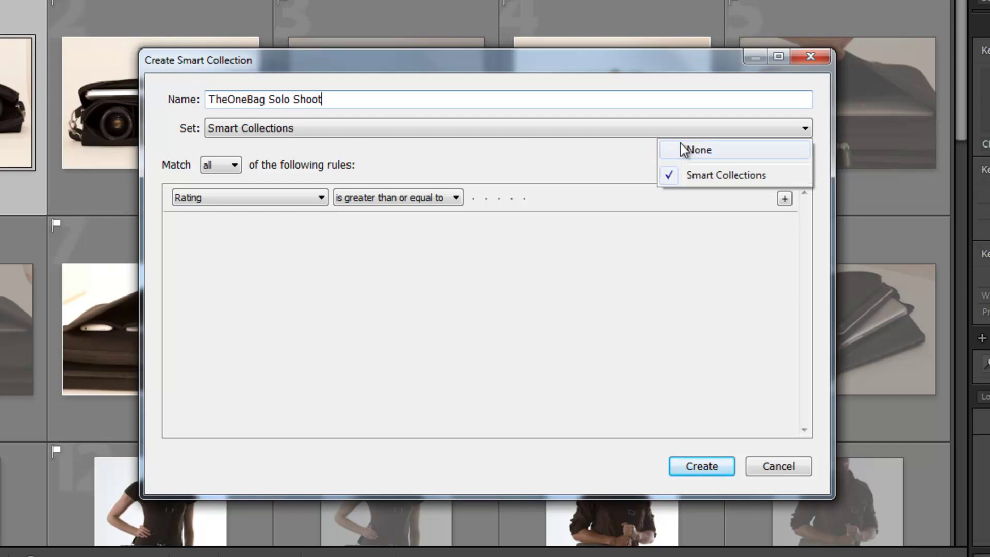
pyautogui.click(726, 149)
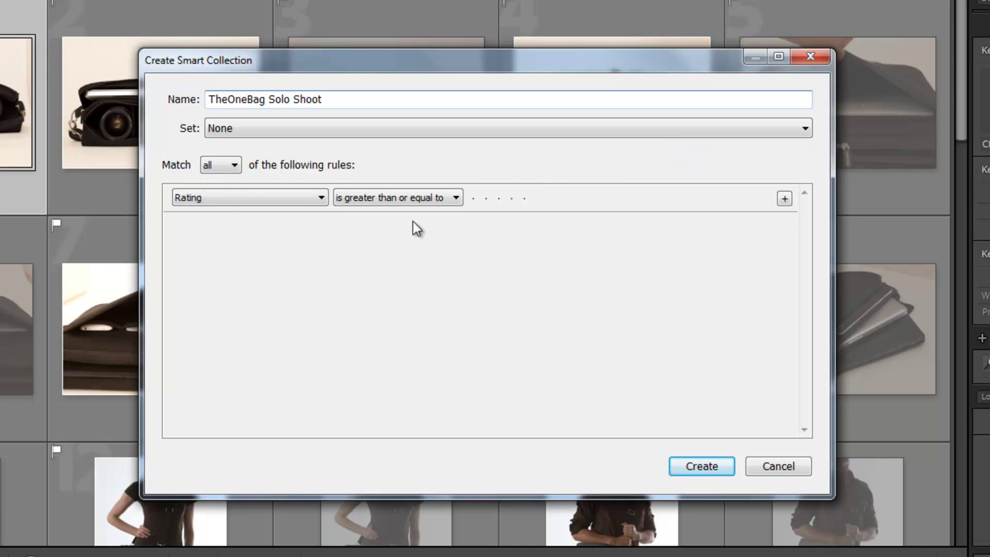
pyautogui.click(694, 467)
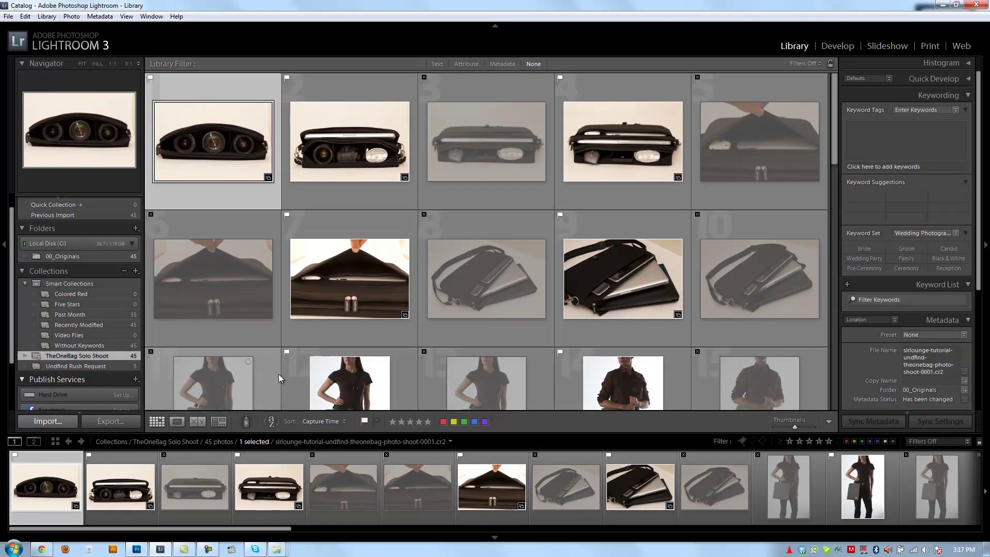
# Begin a smart collection named 'TheOneBag Model Shoot' with its parent set left as None.
pyautogui.click(135, 271)
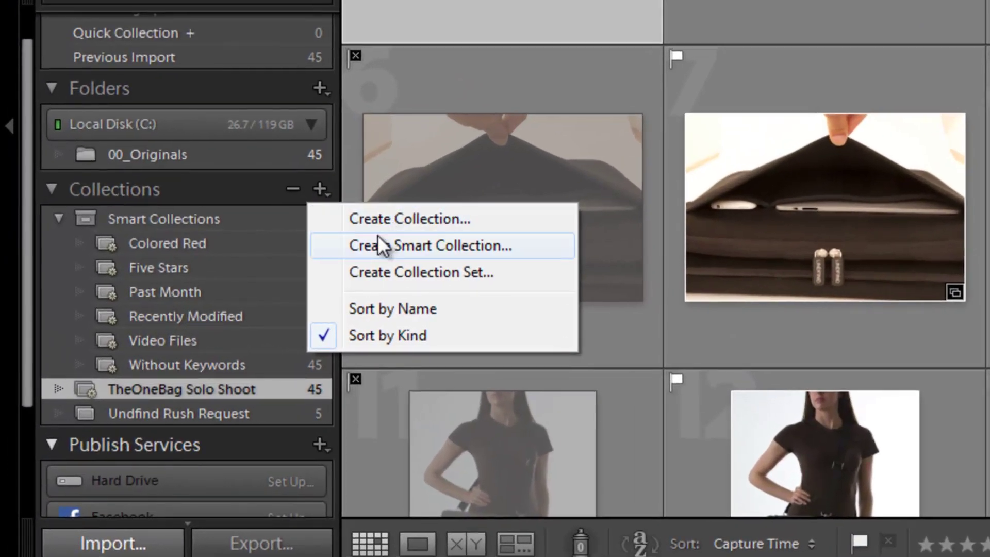
pyautogui.click(275, 270)
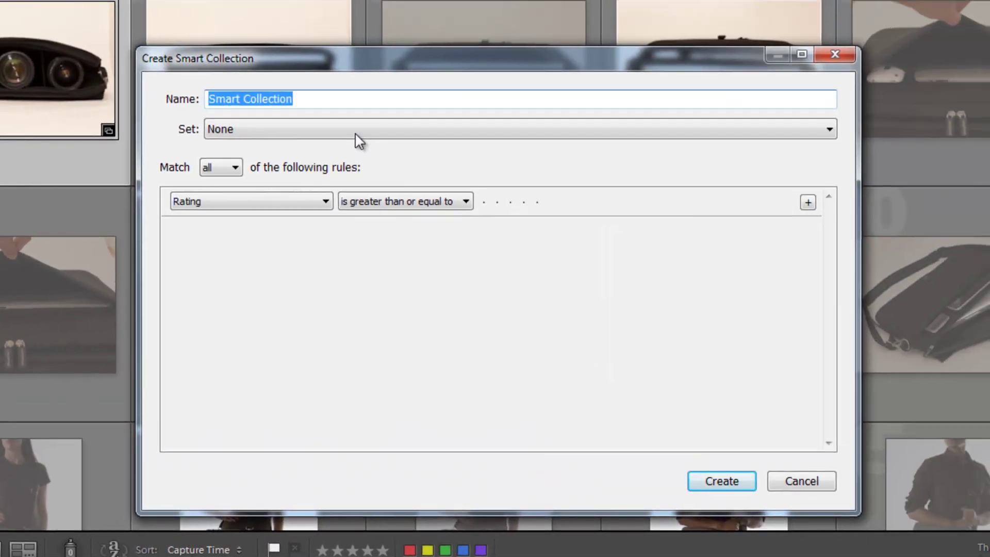
pyautogui.write('TheOneBag Model ')
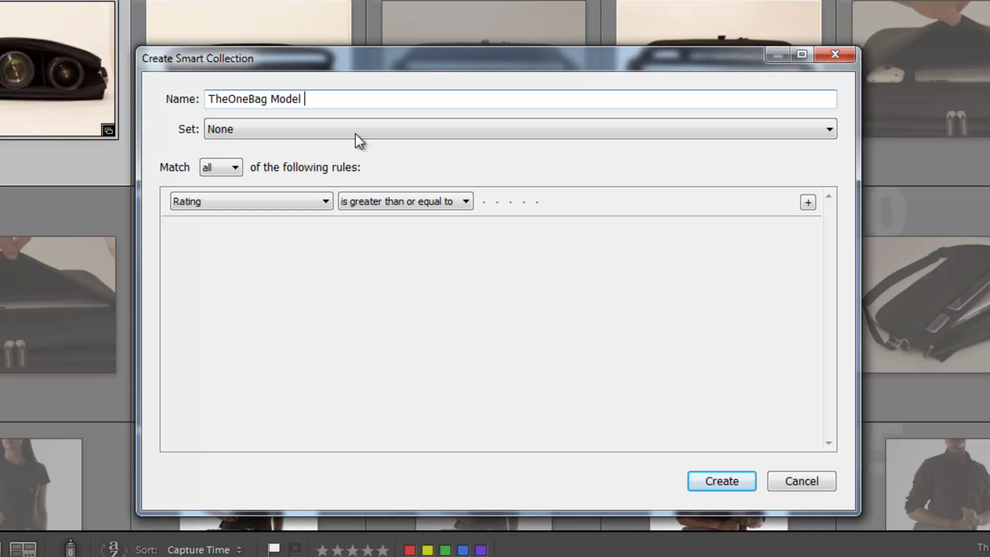
pyautogui.write('Shoot')
pyautogui.press('Tab')
pyautogui.click(403, 128)
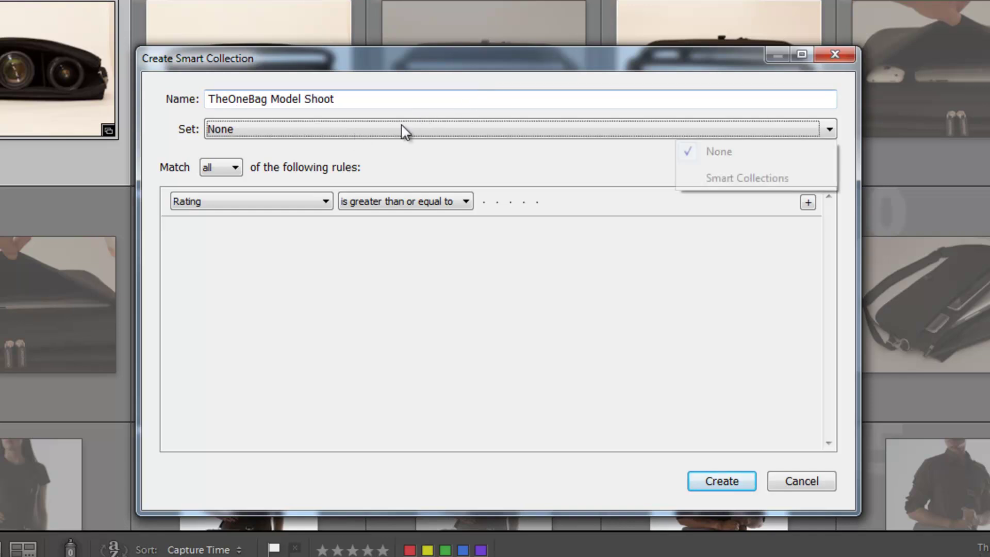
pyautogui.click(403, 128)
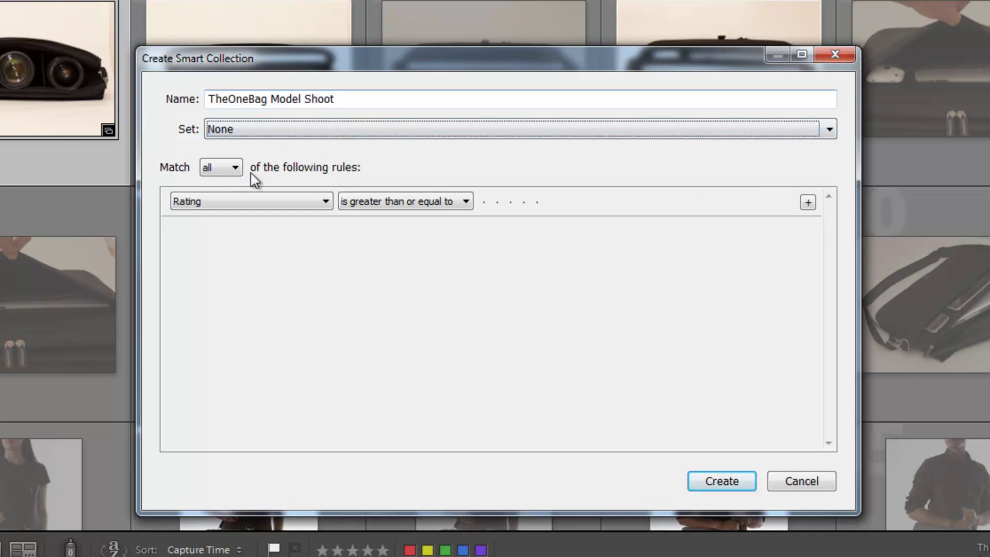
# Create TheOneBag Model Shoot, then select the ten bag photos and check model photo 11.
pyautogui.click(704, 487)
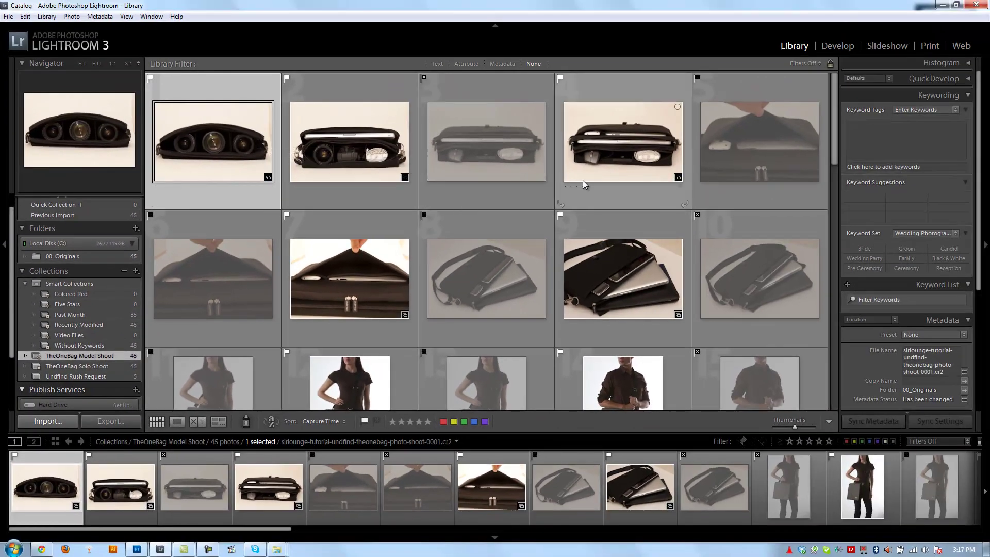
pyautogui.keyDown('shift'); pyautogui.click(763, 265); pyautogui.keyUp('shift')
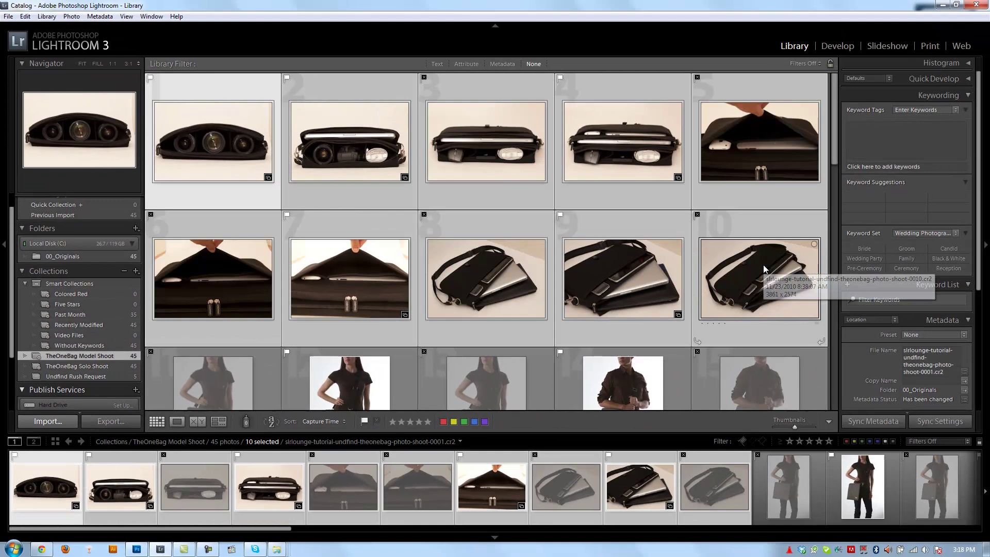
pyautogui.scroll(-2, 524, 237)
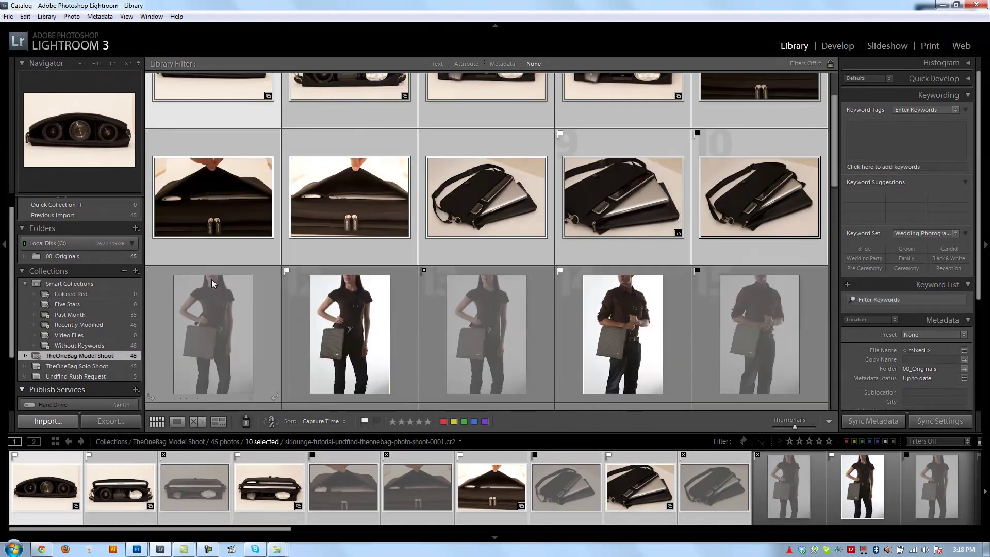
pyautogui.click(209, 302)
pyautogui.scroll(-3, 491, 263)
pyautogui.scroll(-3, 676, 305)
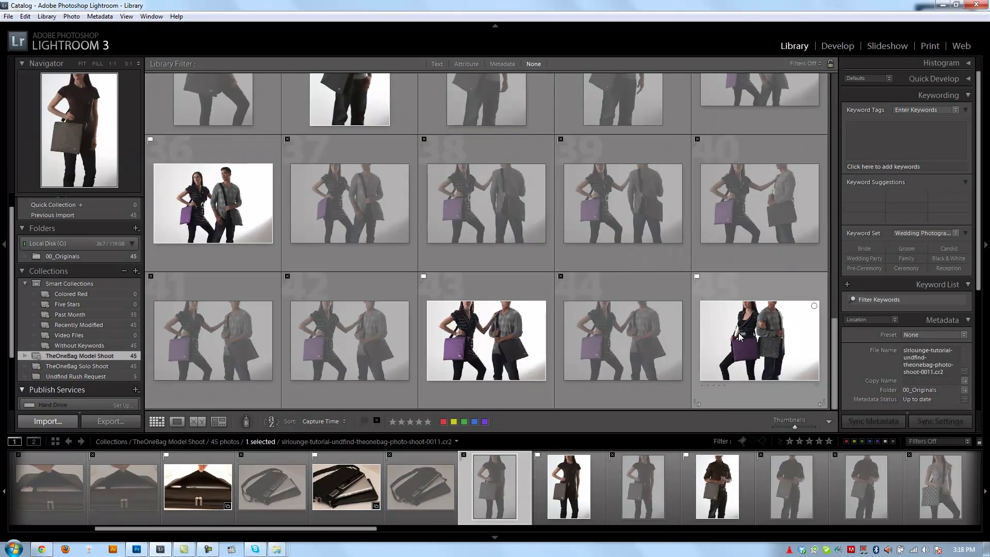
pyautogui.scroll(5, 635, 342)
# Show theonebag-photo-shoot-0001.cr2 in Loupe view with the info overlay turned off.
pyautogui.scroll(4, 515, 289)
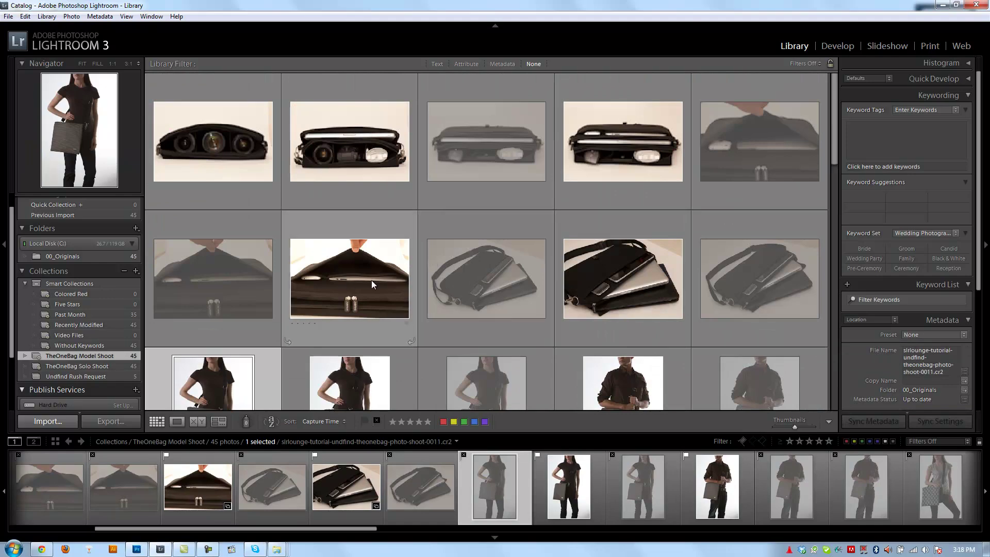
pyautogui.scroll(-1, 261, 309)
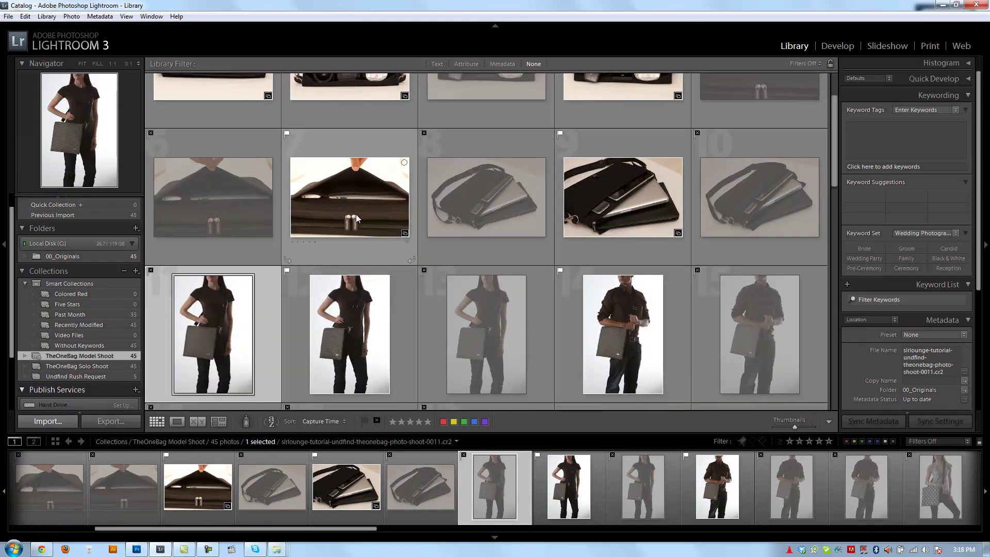
pyautogui.scroll(1, 361, 217)
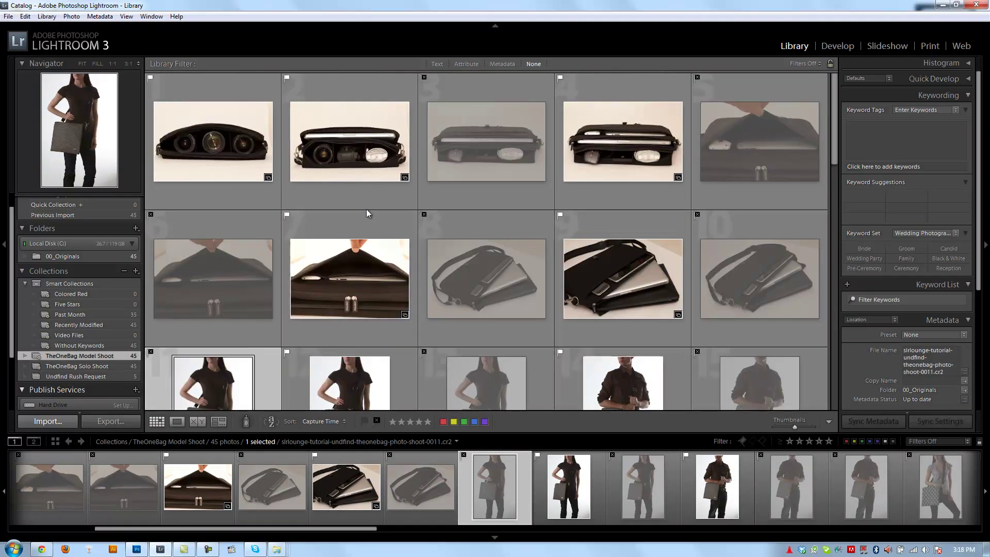
pyautogui.click(218, 144)
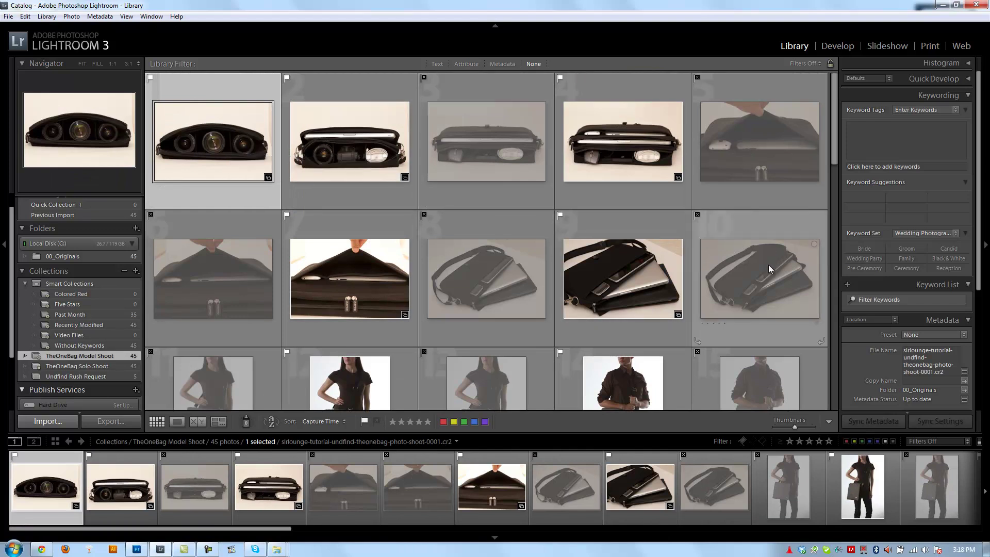
pyautogui.press('e')
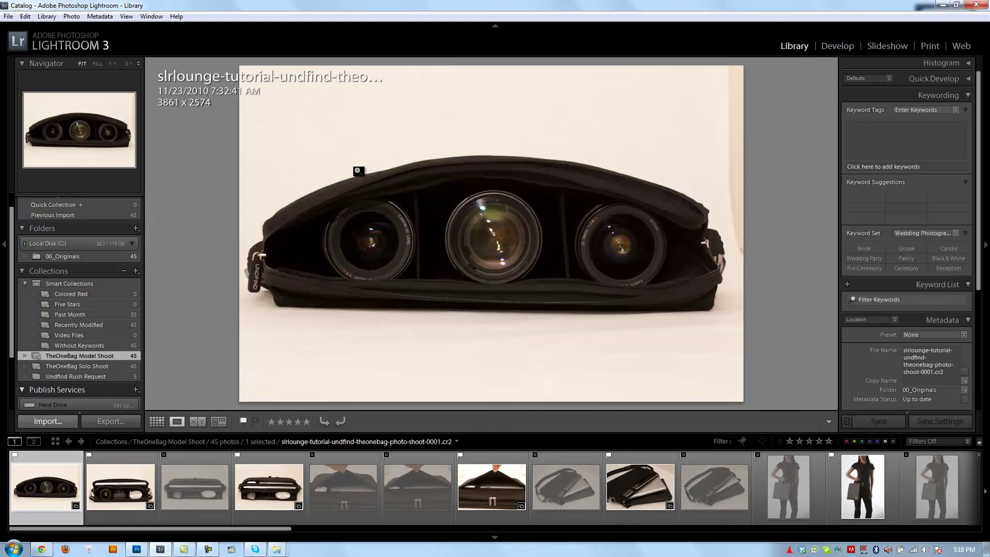
pyautogui.press('i')
pyautogui.press('i')
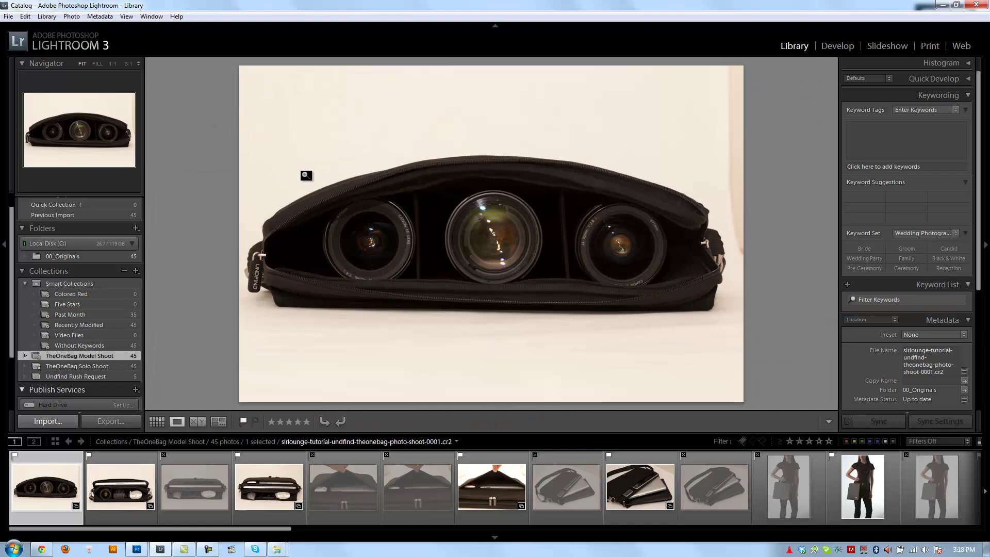
pyautogui.press('i')
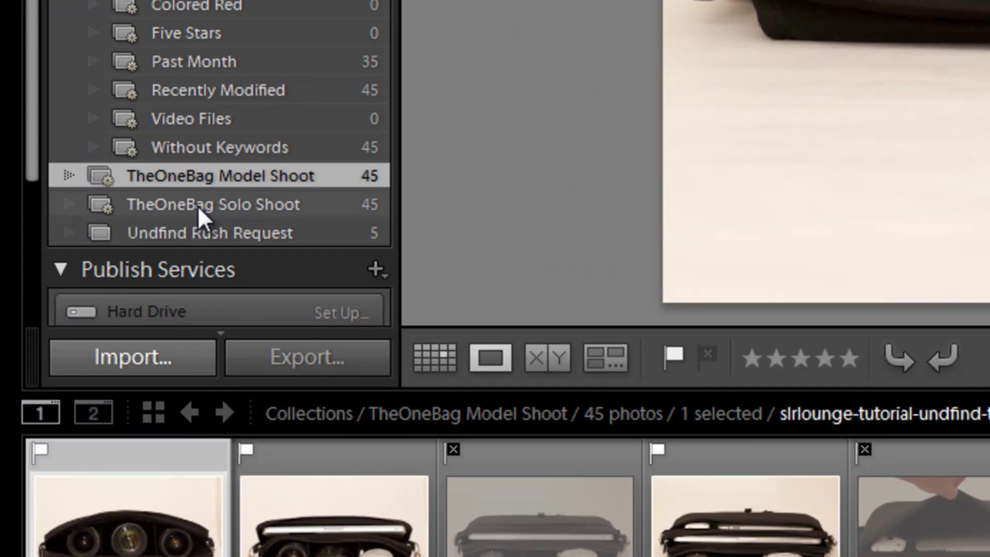
# Set TheOneBag Solo Shoot's rule to Capture Date is 2010-11-23 and save it.
pyautogui.rightClick(197, 206)
pyautogui.click(160, 206)
pyautogui.rightClick(155, 206)
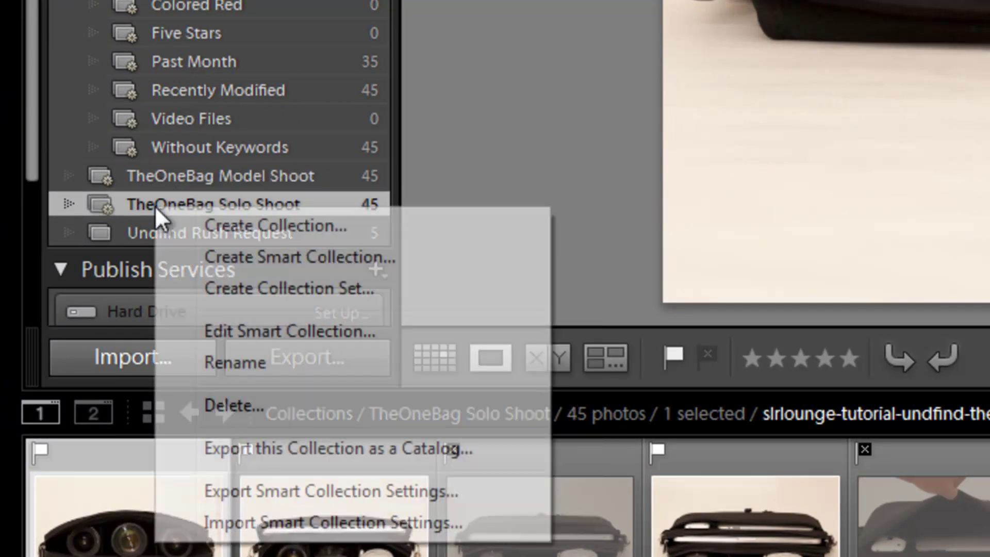
pyautogui.click(263, 330)
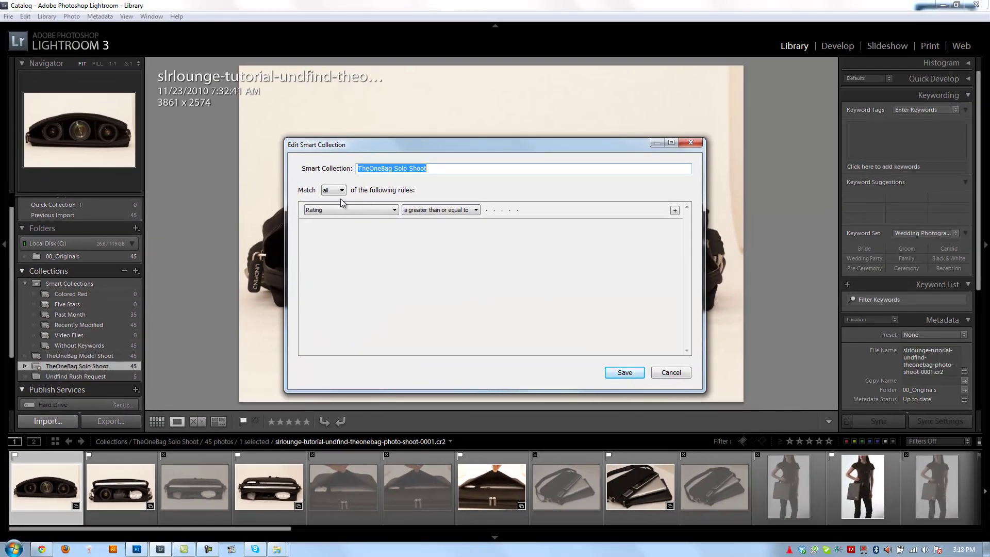
pyautogui.click(337, 210)
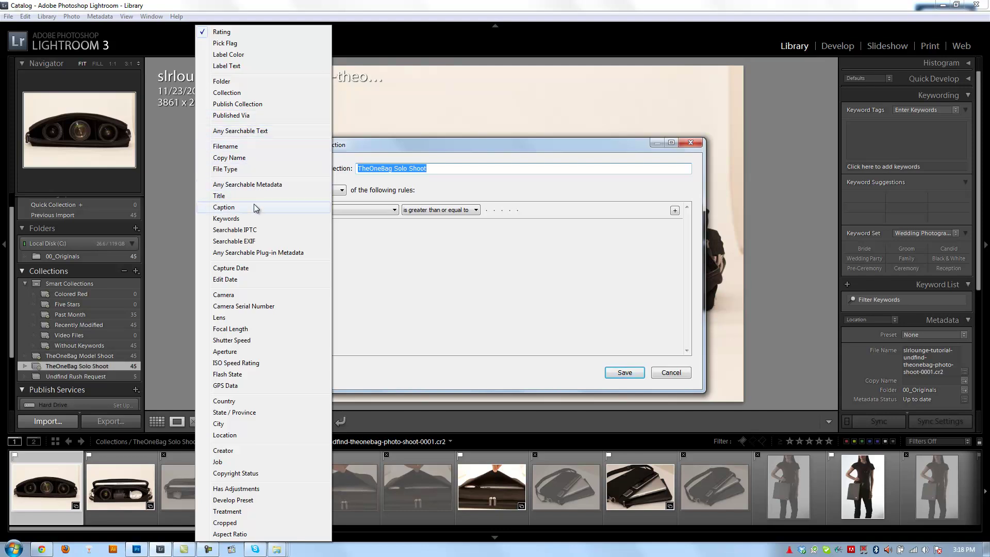
pyautogui.click(239, 272)
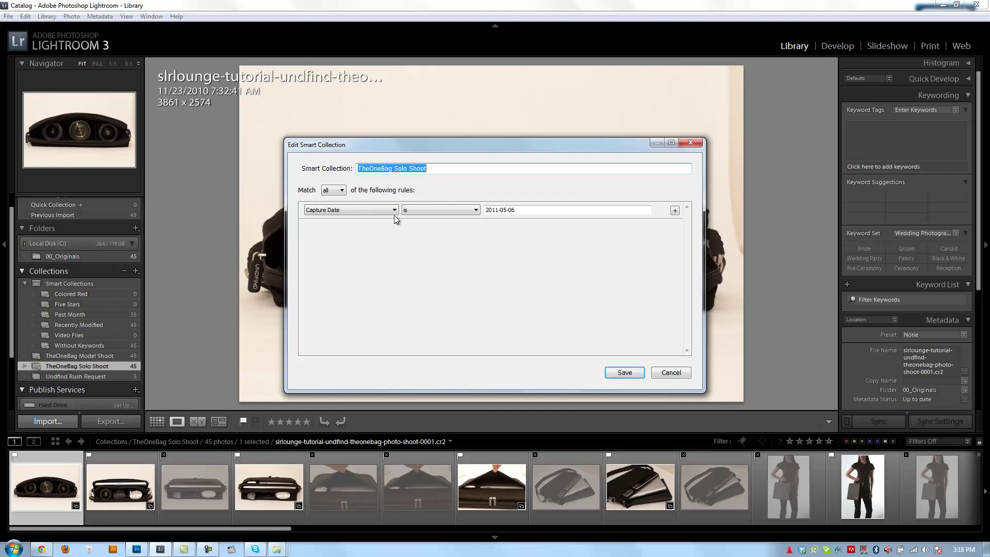
pyautogui.click(413, 210)
pyautogui.click(423, 220)
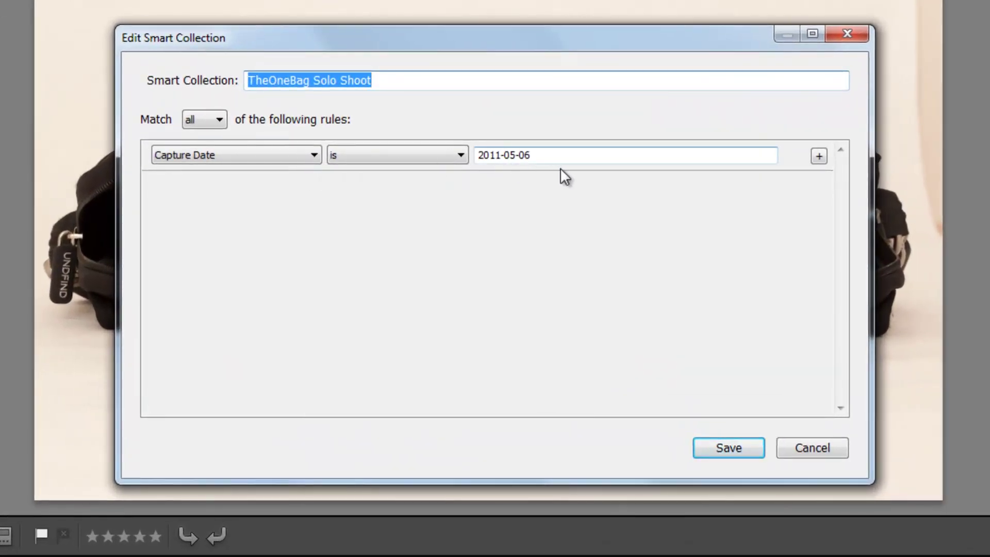
pyautogui.click(559, 153)
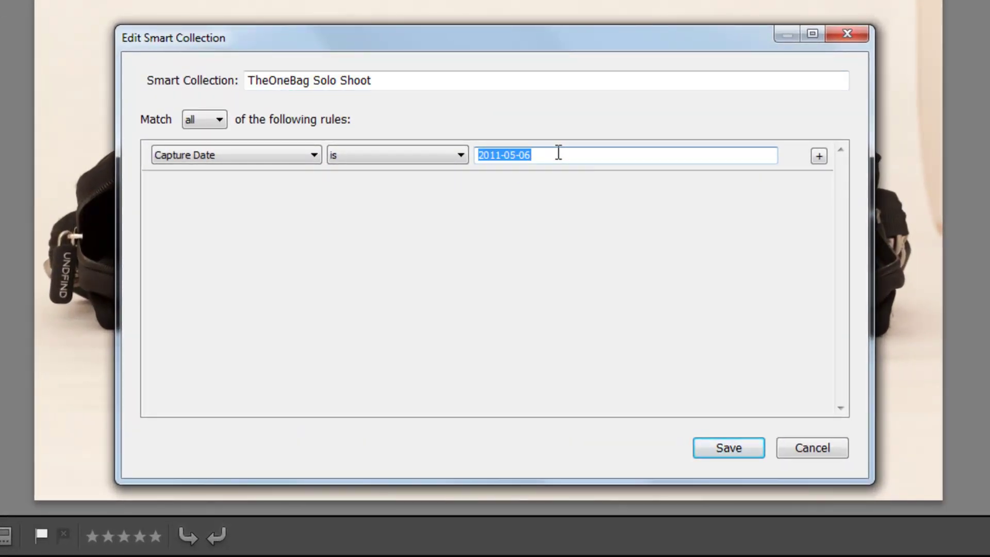
pyautogui.write('2010-')
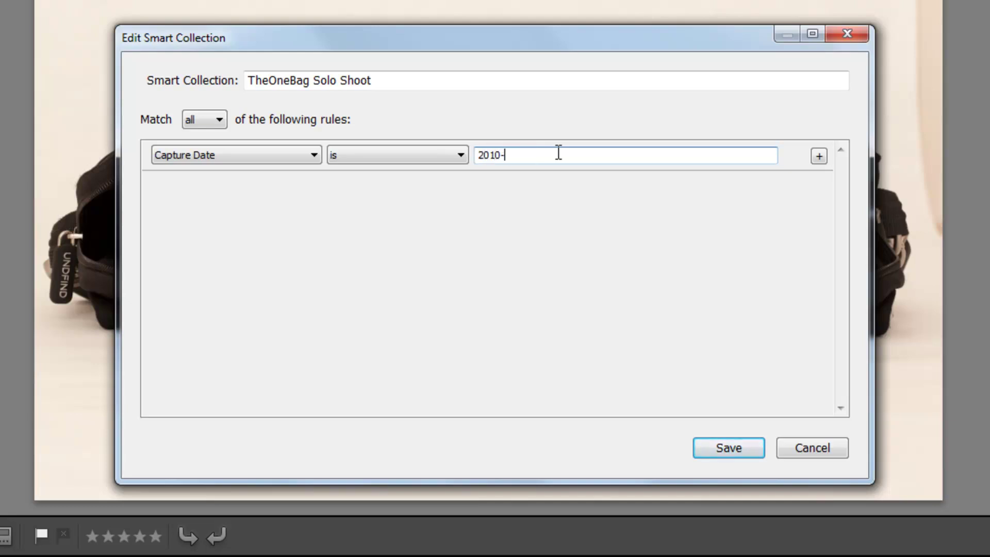
pyautogui.write('11-23')
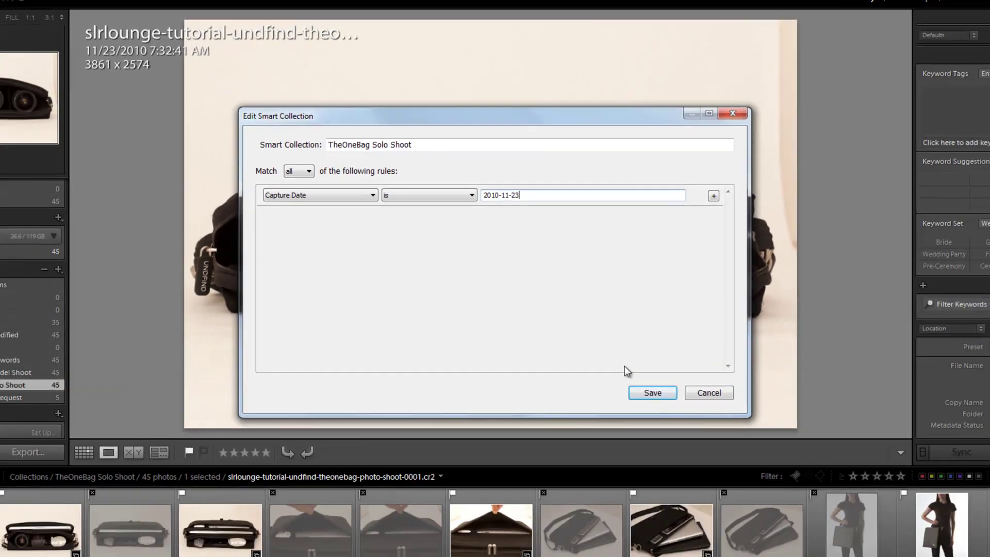
pyautogui.click(652, 393)
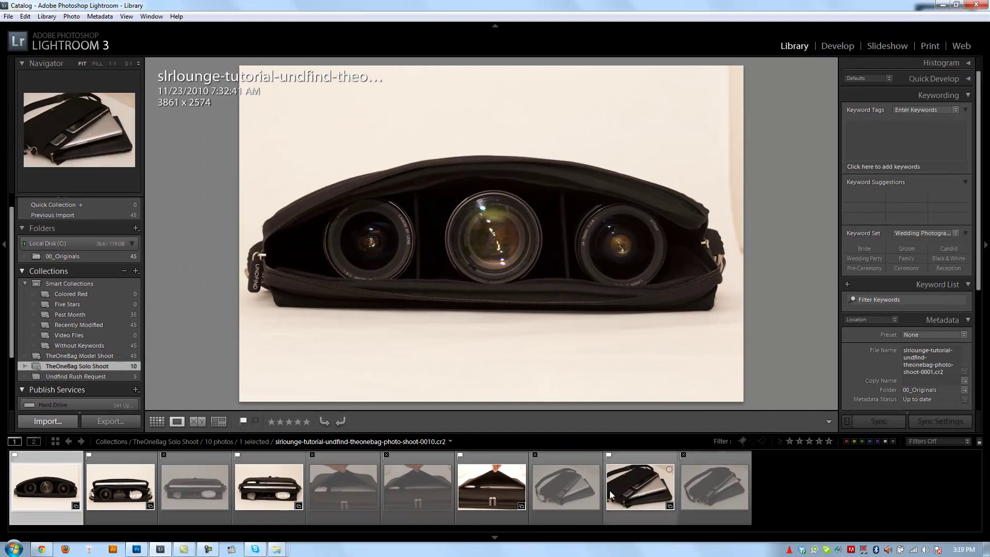
# Review Solo Shoot in Grid view with index numbers, then enlarge Model Shoot's photo 0011.
pyautogui.press('g')
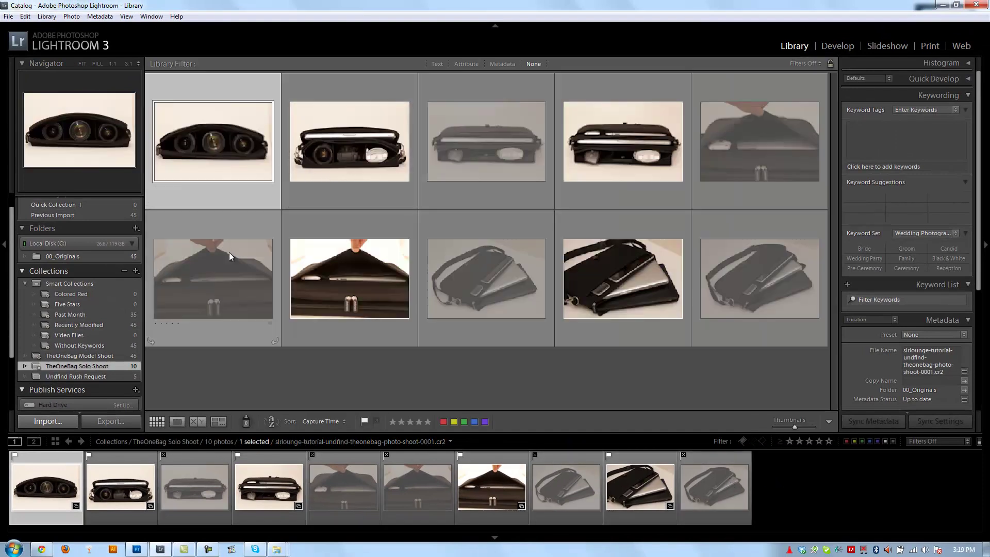
pyautogui.press('j')
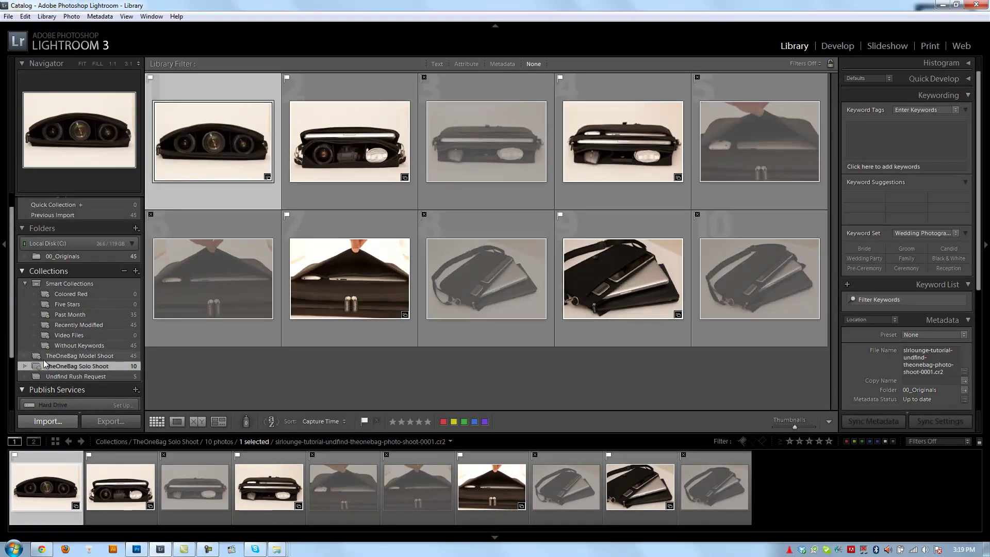
pyautogui.click(43, 359)
pyautogui.scroll(-3, 221, 323)
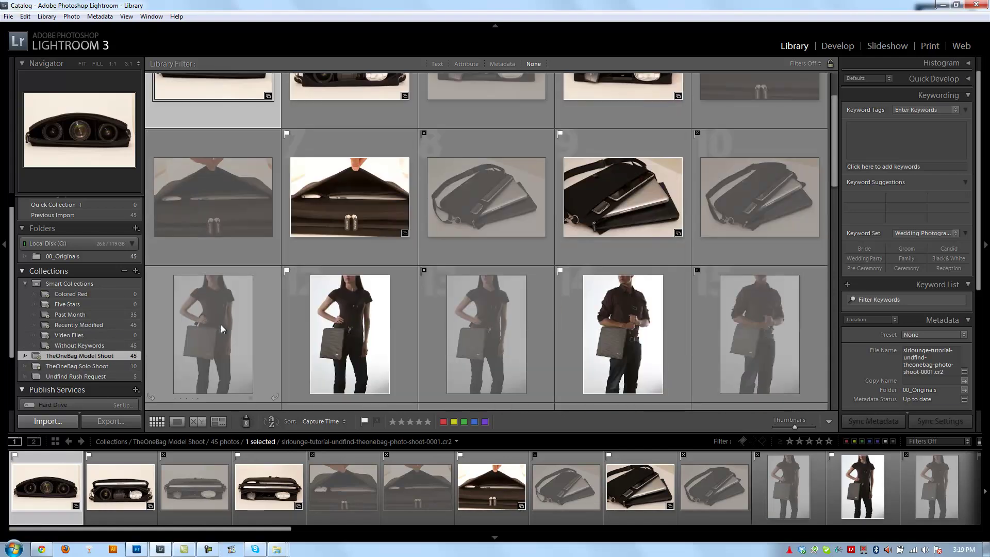
pyautogui.doubleClick(221, 326)
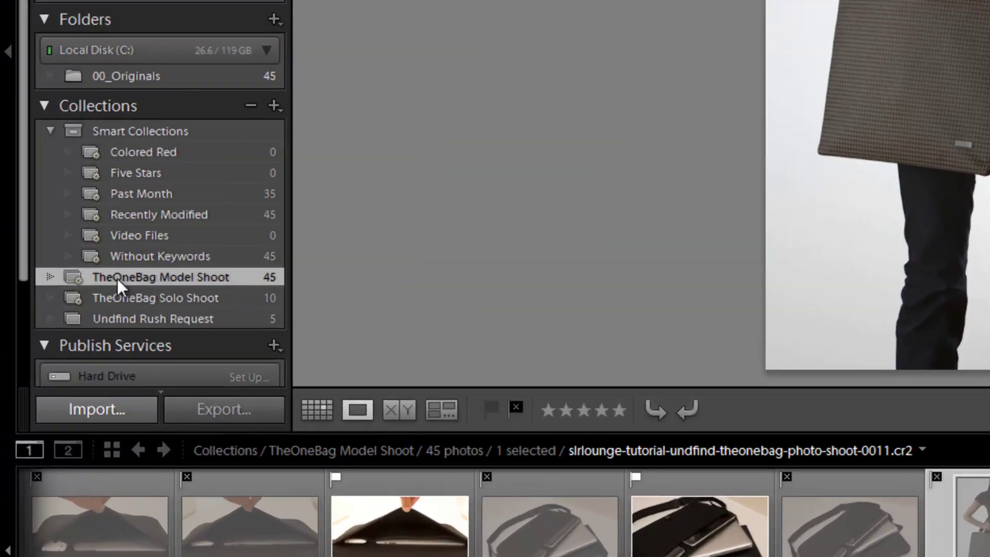
# Change TheOneBag Model Shoot's rule to Capture Date is 2011-04-06 and save it.
pyautogui.rightClick(59, 356)
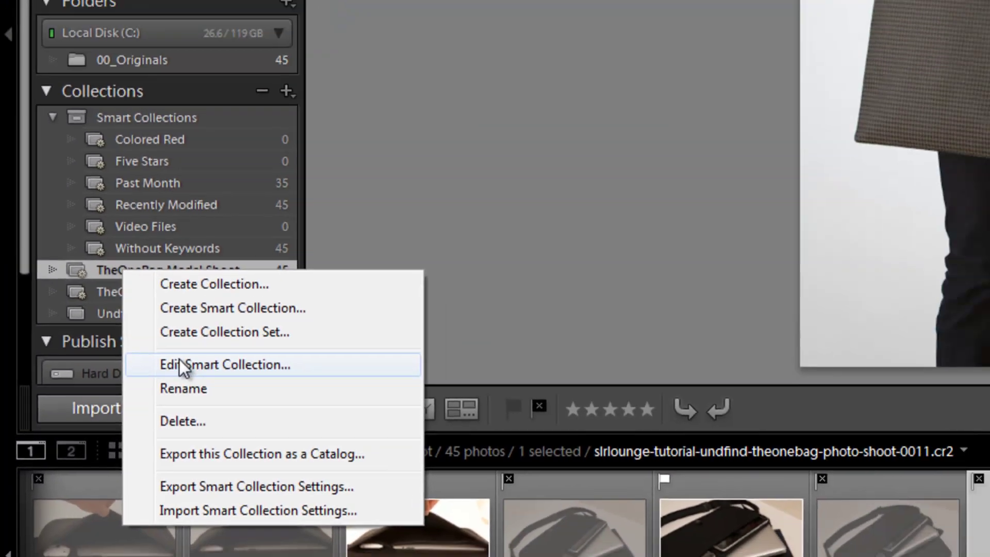
pyautogui.click(209, 348)
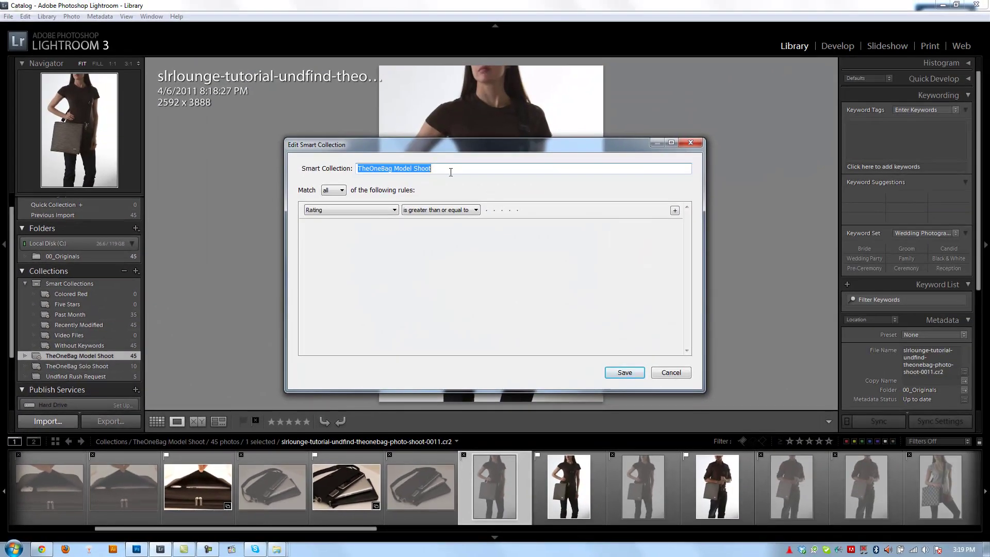
pyautogui.click(361, 210)
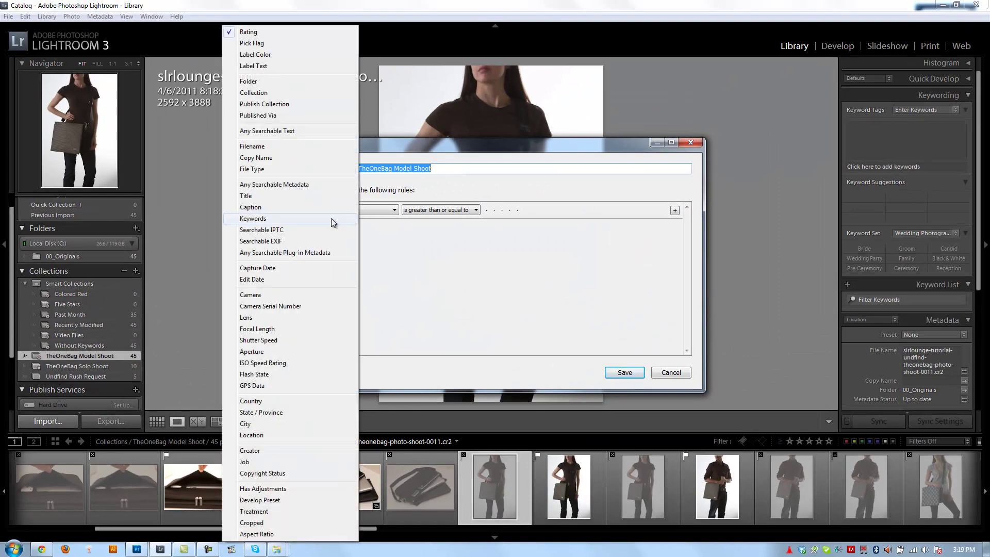
pyautogui.click(258, 269)
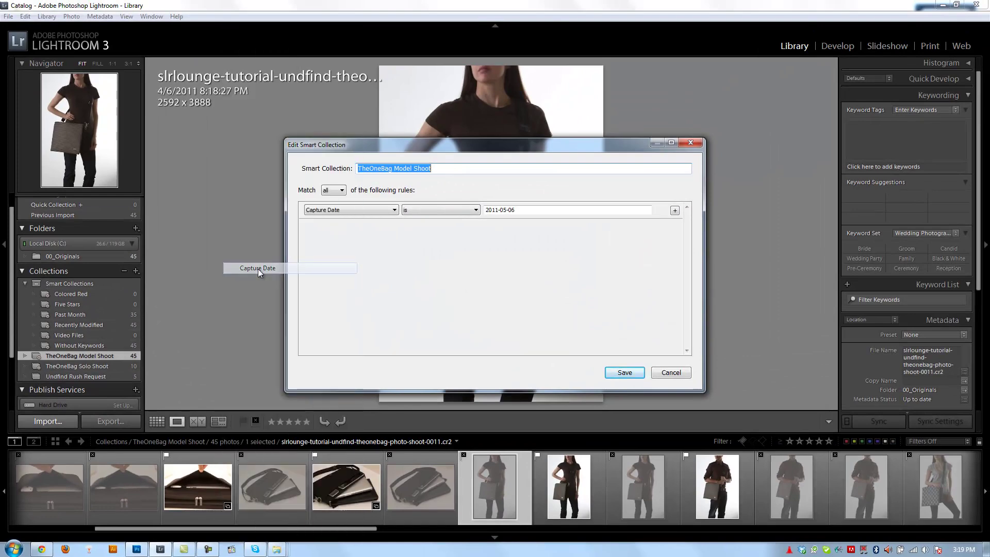
pyautogui.doubleClick(531, 209)
pyautogui.write('2011-')
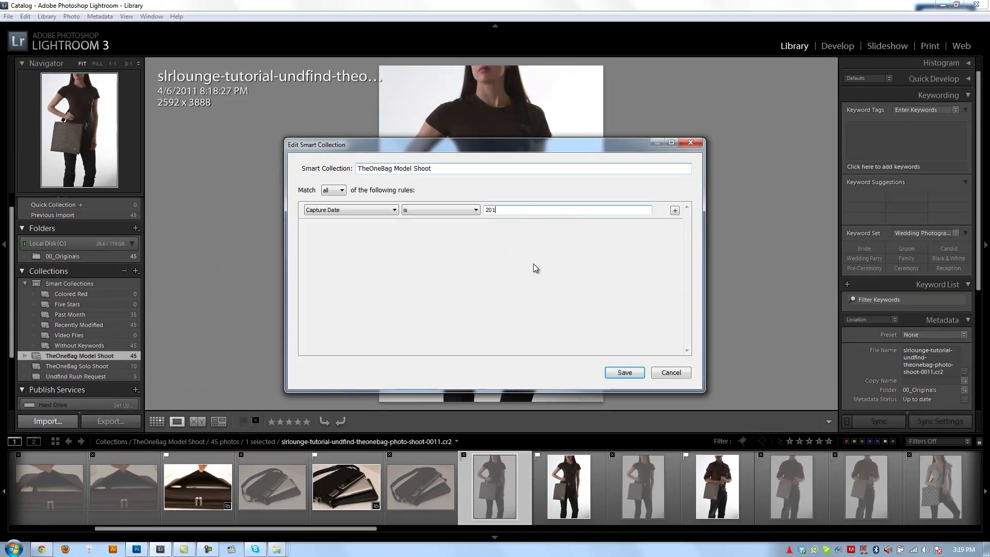
pyautogui.write('04-06')
pyautogui.click(639, 371)
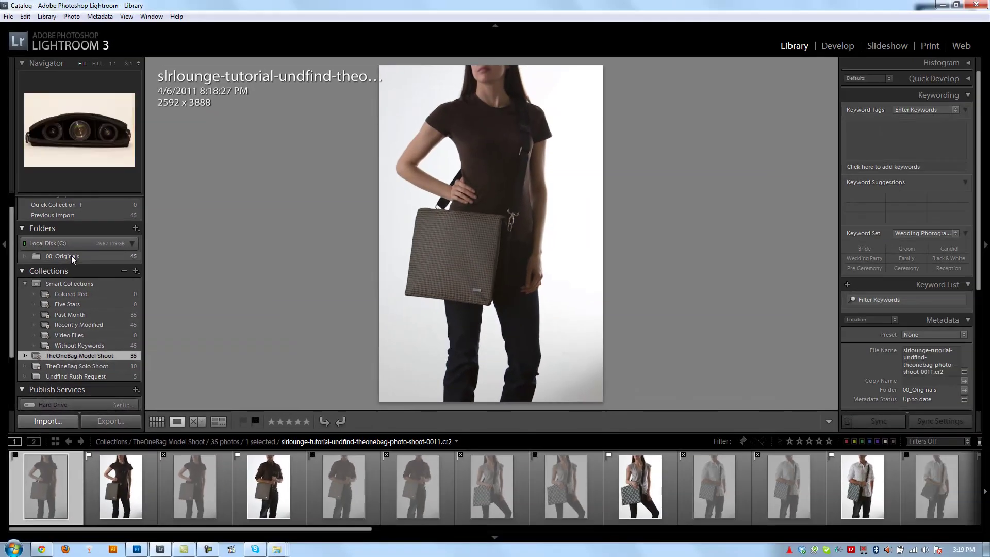
# Show all 45 photos of 00_Originals in Grid view with smaller thumbnails.
pyautogui.click(72, 256)
pyautogui.press('g')
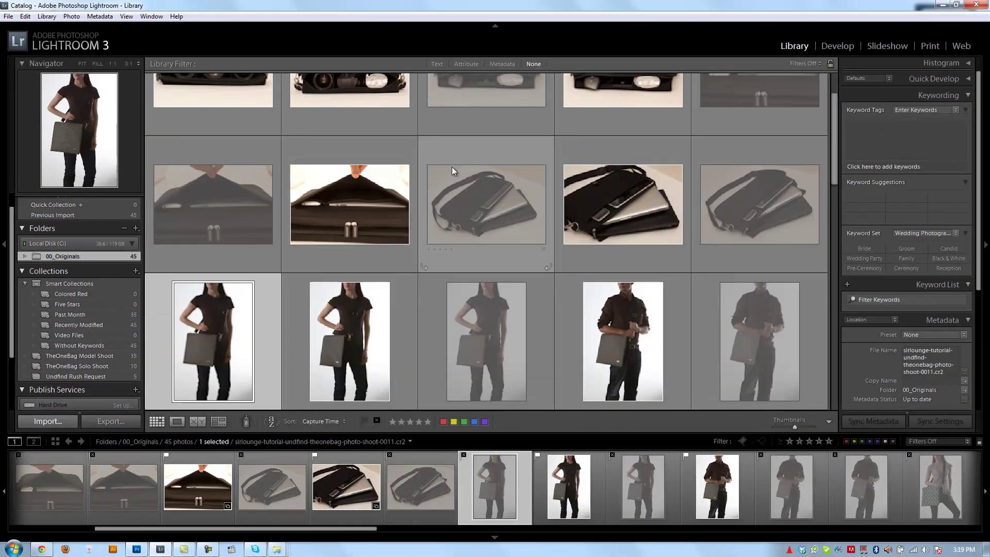
pyautogui.scroll(2, 396, 196)
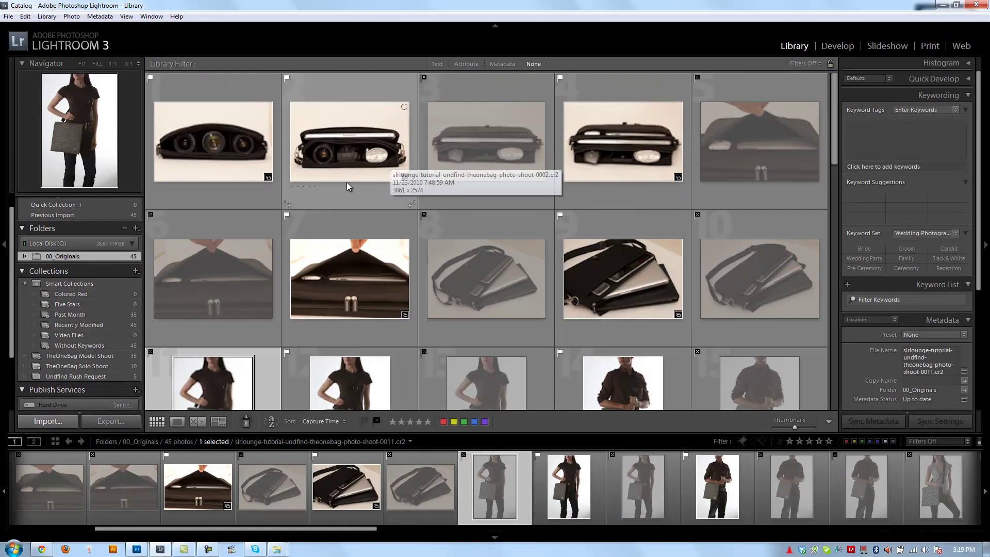
pyautogui.press('-')
pyautogui.press('-')
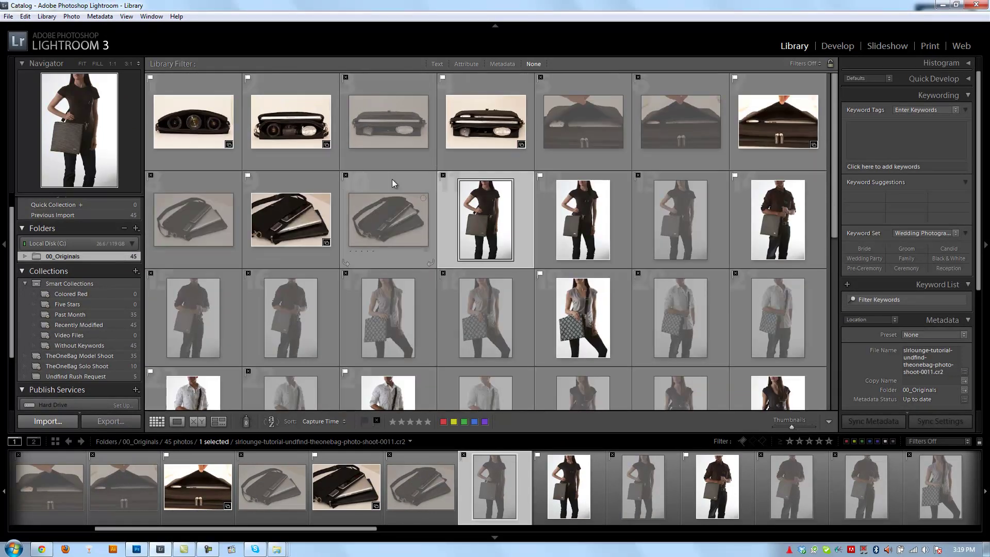
# Browse TheOneBag Model Shoot's 35 photos, then Solo Shoot's 10 bag photos.
pyautogui.click(101, 353)
pyautogui.scroll(-3, 484, 169)
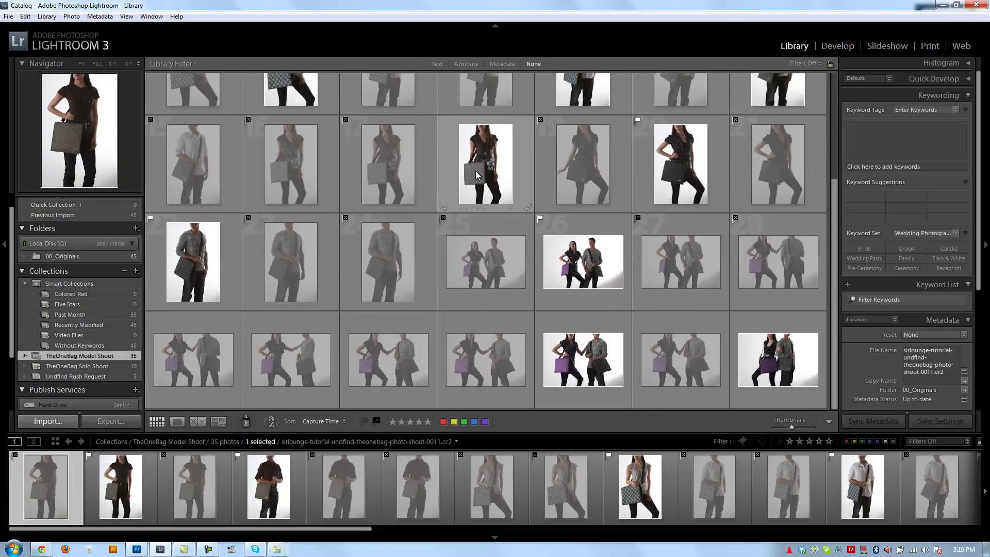
pyautogui.scroll(3, 468, 178)
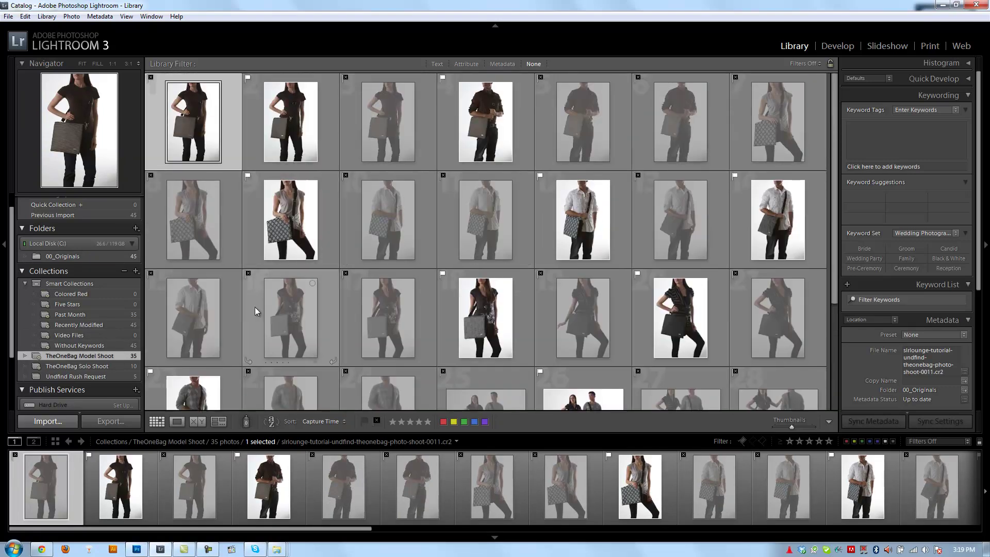
pyautogui.click(123, 366)
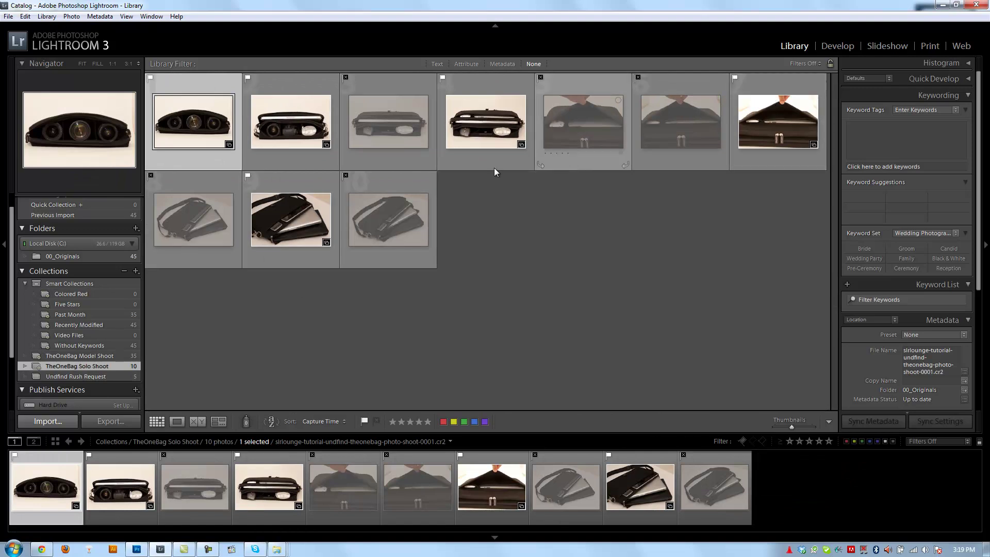
pyautogui.click(91, 355)
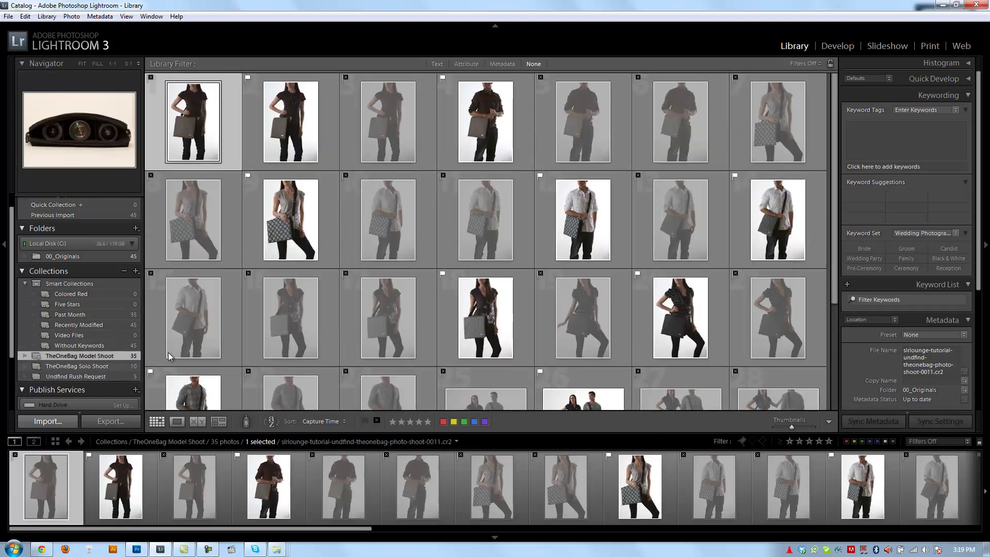